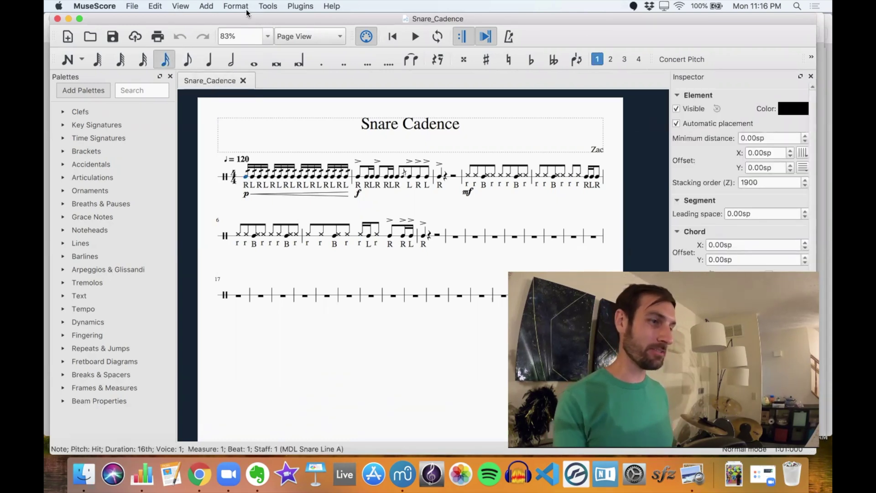
# Add the MDL Bass Line 5 instrument from the Marching Band set's Percussion - Marching group to the score
pyautogui.click(150, 5)
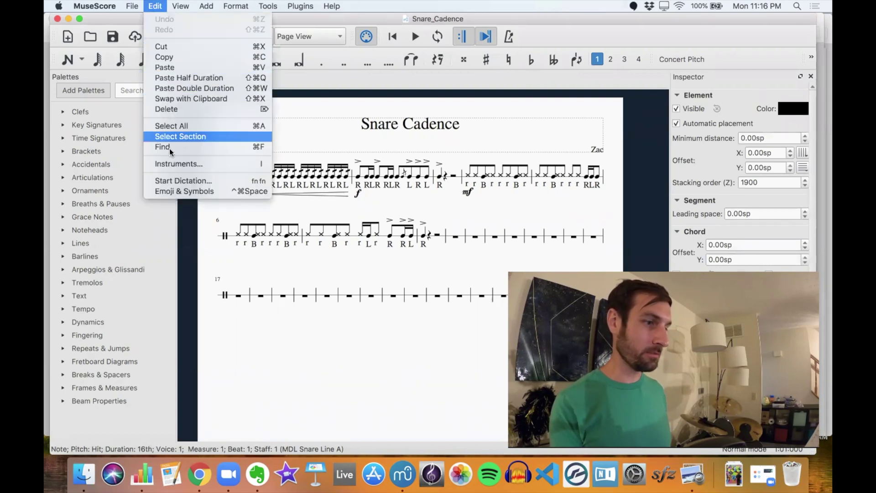
pyautogui.click(171, 163)
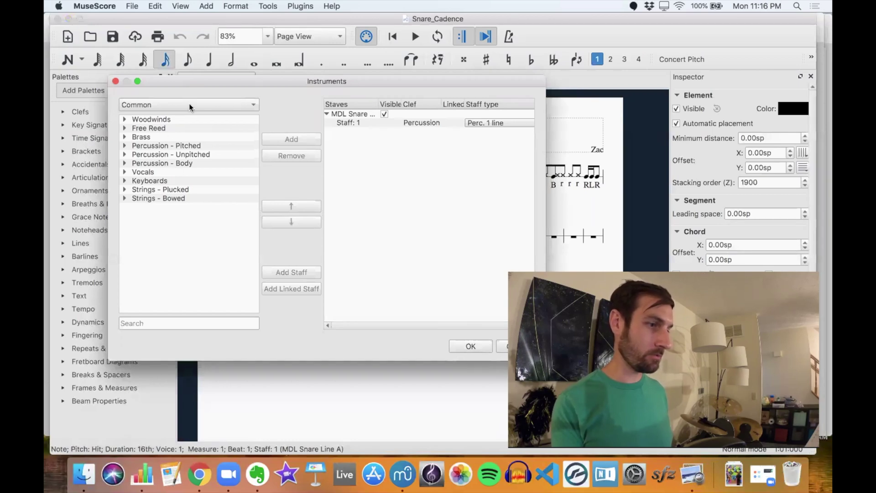
pyautogui.click(242, 105)
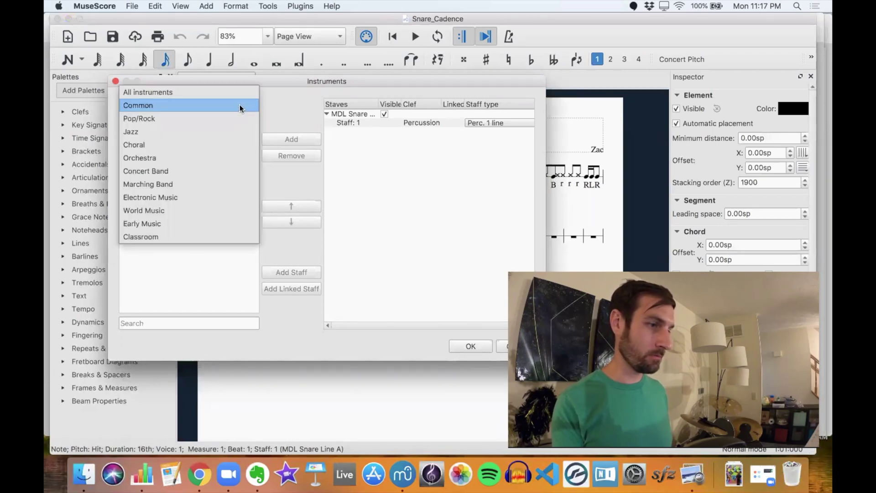
pyautogui.click(169, 185)
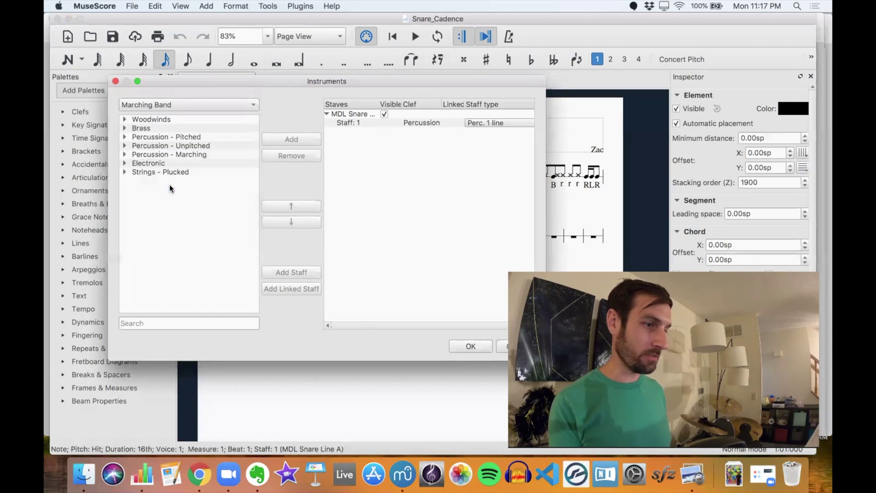
pyautogui.click(125, 155)
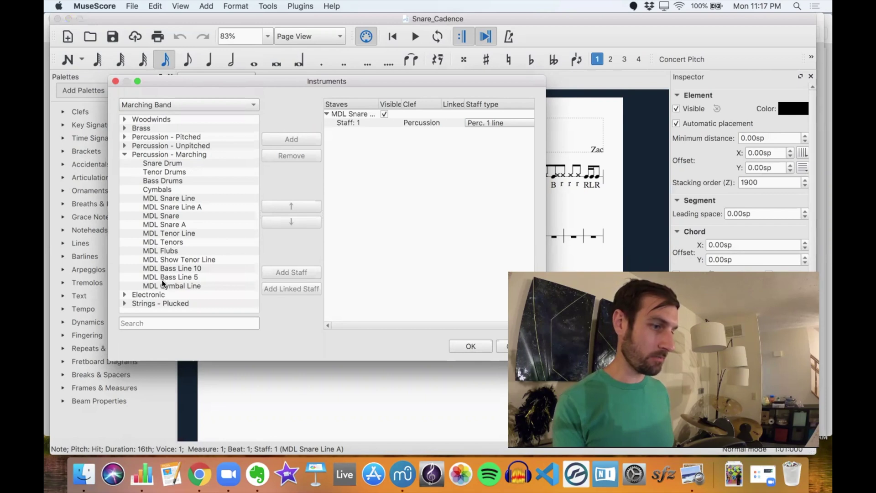
pyautogui.click(190, 278)
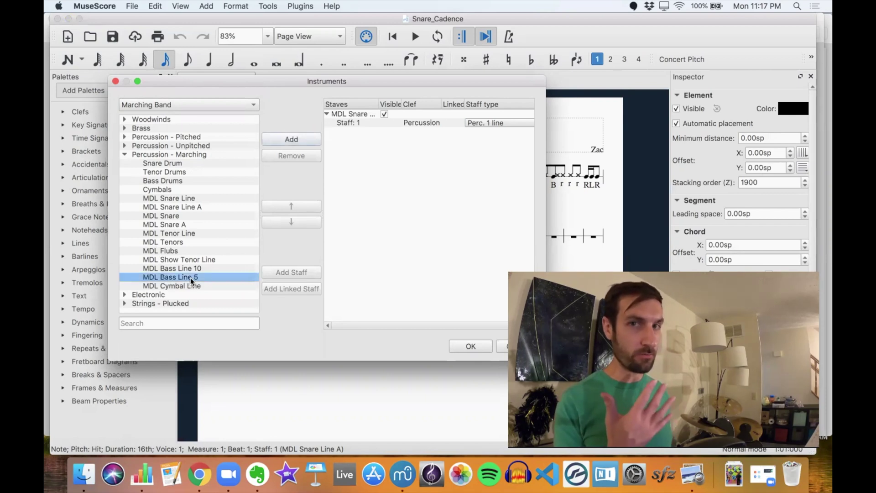
pyautogui.click(284, 138)
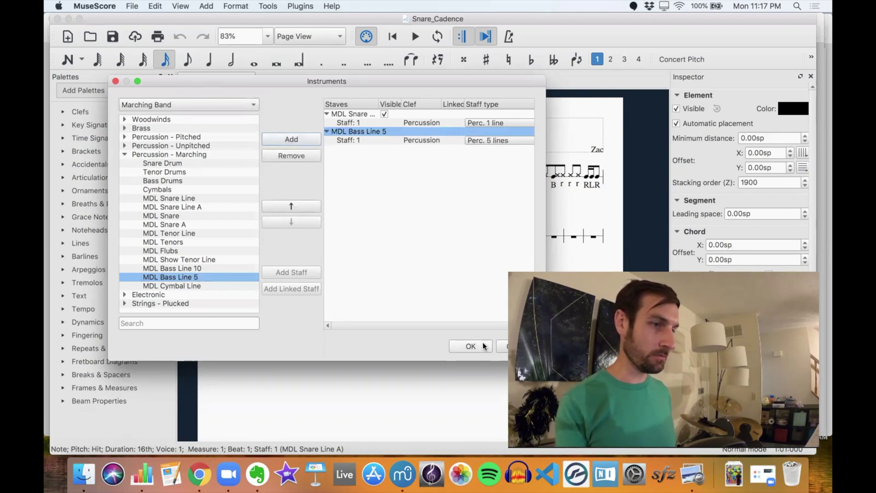
pyautogui.click(484, 346)
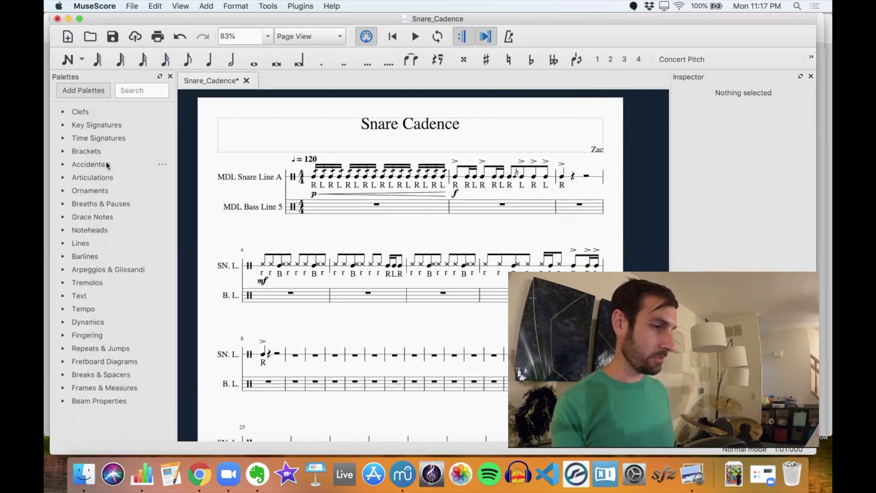
# Add a square bracket at the snare line staff and extend it down to span the bass line staff
pyautogui.click(63, 150)
pyautogui.moveTo(64, 172); pyautogui.dragTo(288, 179)
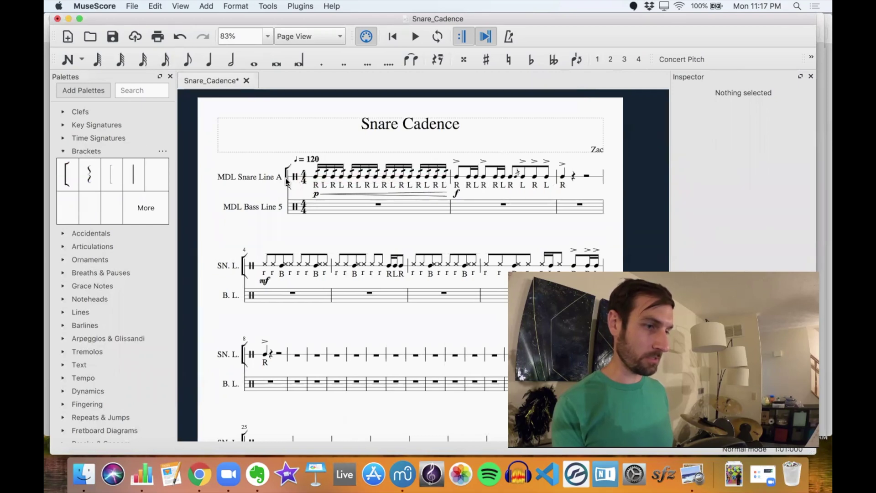
pyautogui.click(286, 180)
pyautogui.doubleClick(286, 182)
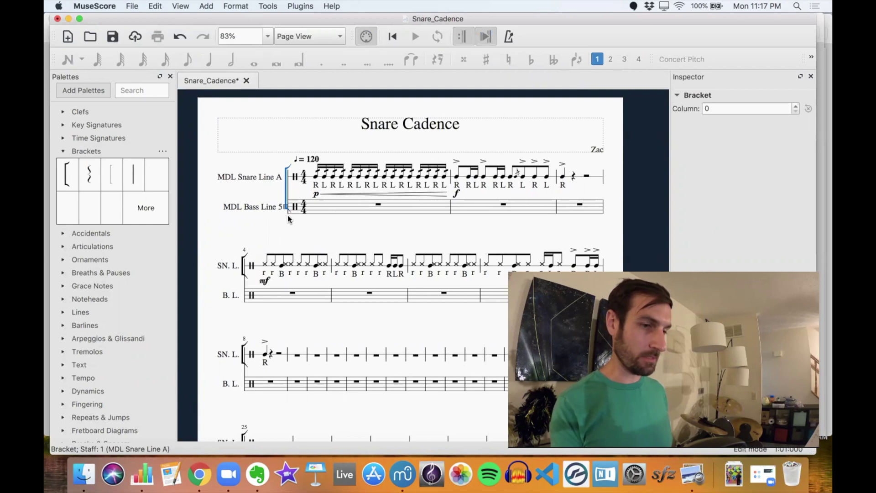
pyautogui.click(352, 214)
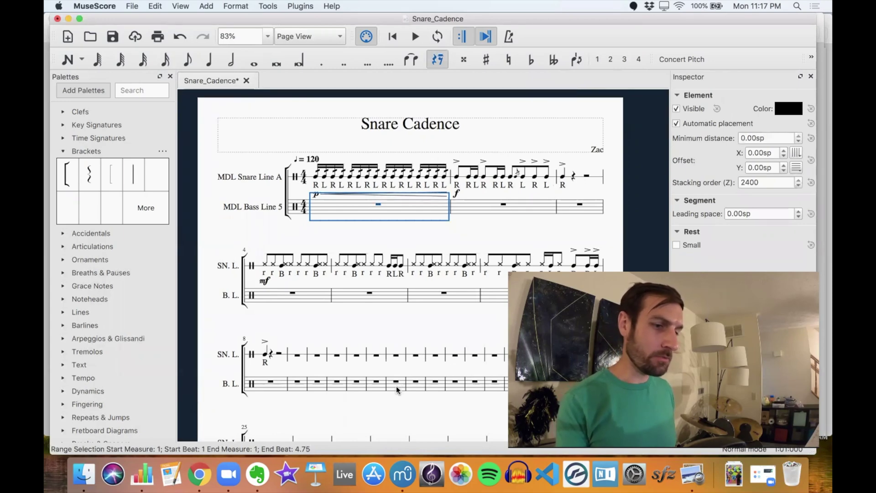
# Consult the drum positions in Bass_Drums_Notation.pdf, return to the Snare_Cadence score and check bass line measures 2 and 3
pyautogui.click(70, 18)
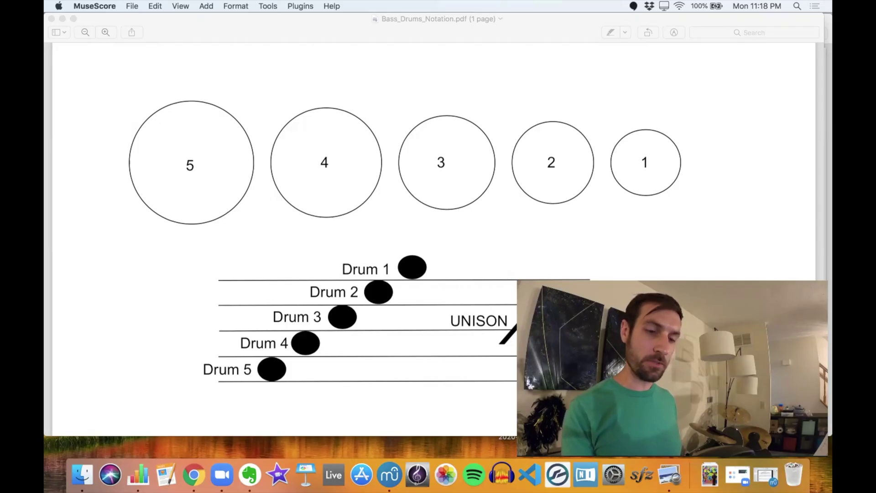
pyautogui.click(765, 477)
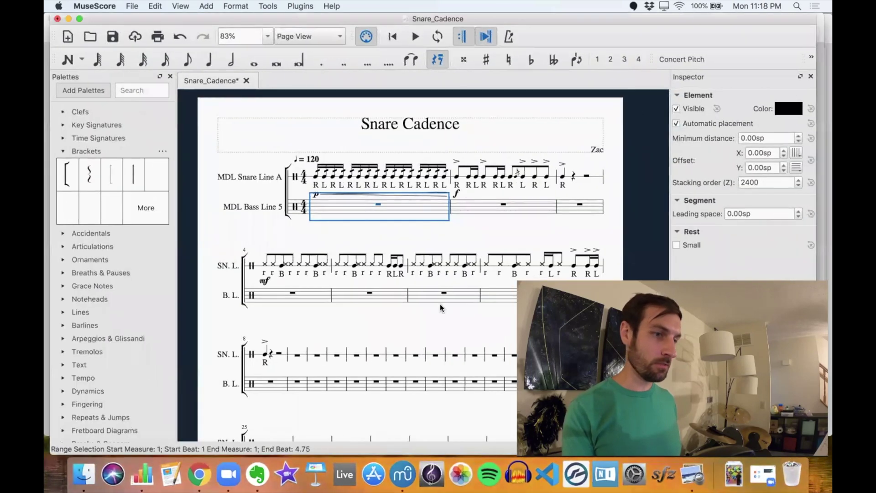
pyautogui.click(464, 171)
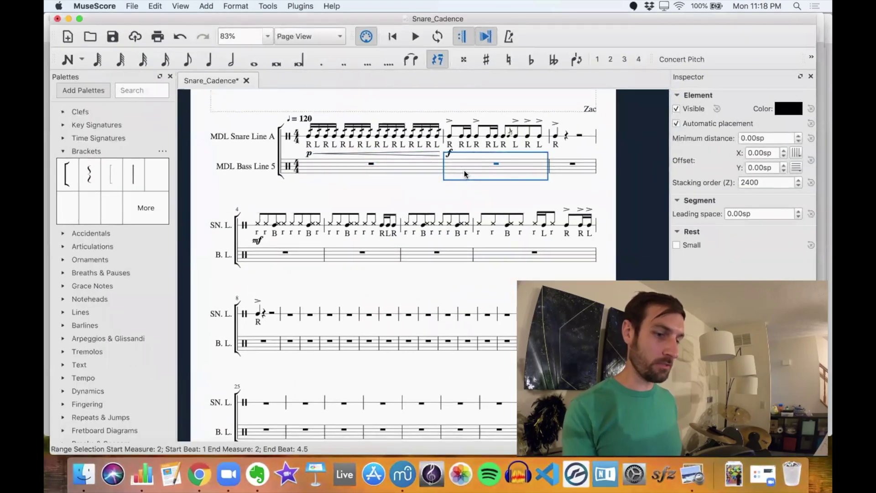
pyautogui.click(560, 167)
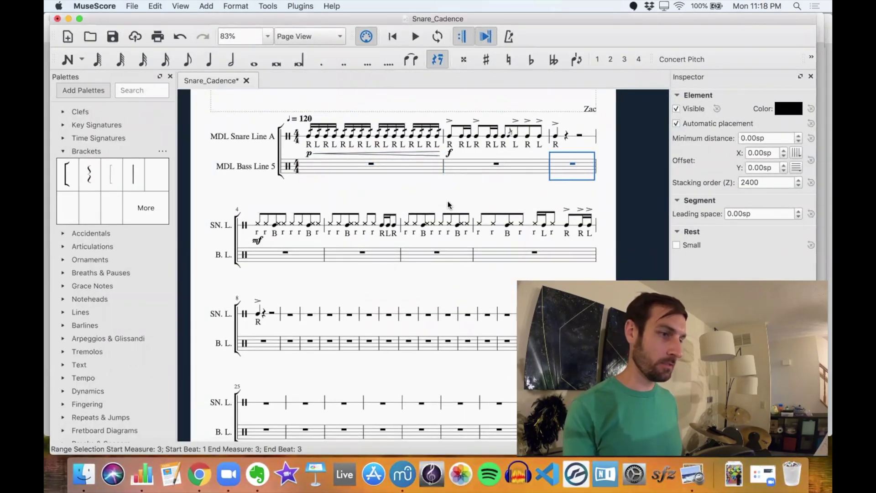
# Enter a quarter-note Hit Unison on beat 1 of measure 4 in the bass line staff
pyautogui.click(298, 257)
pyautogui.press('n')
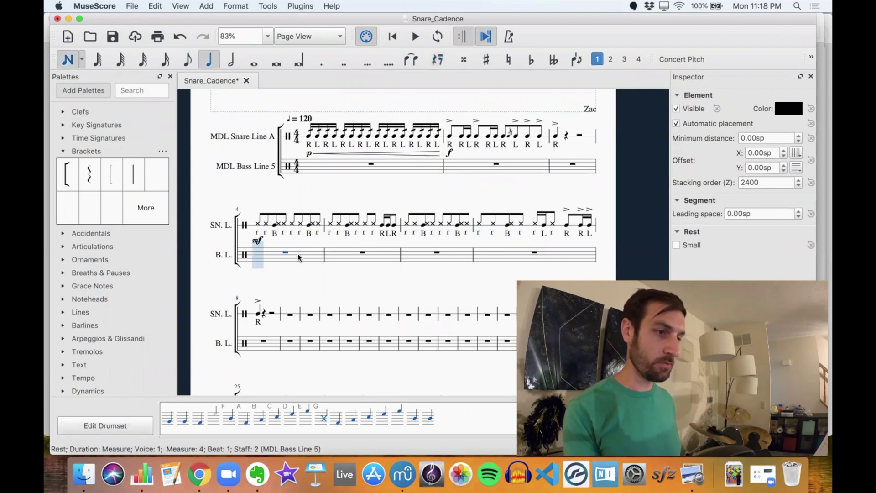
pyautogui.press('a')
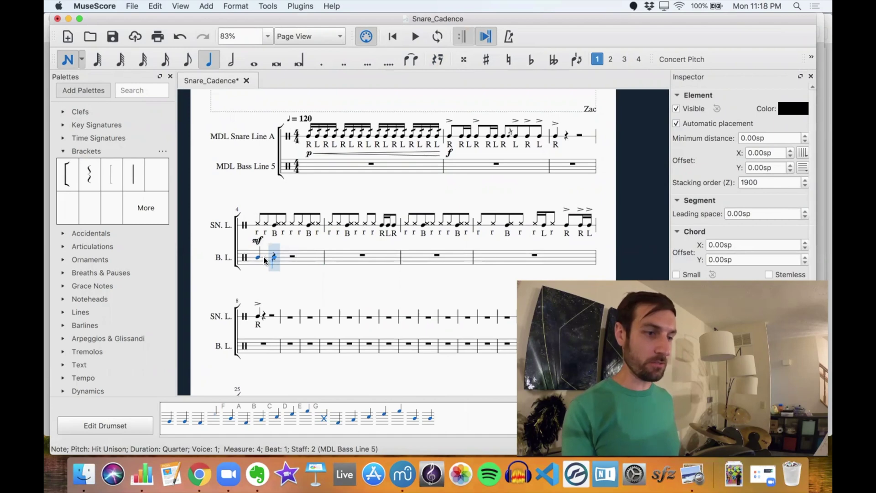
pyautogui.press('Escape')
pyautogui.scroll(5, 260, 259)
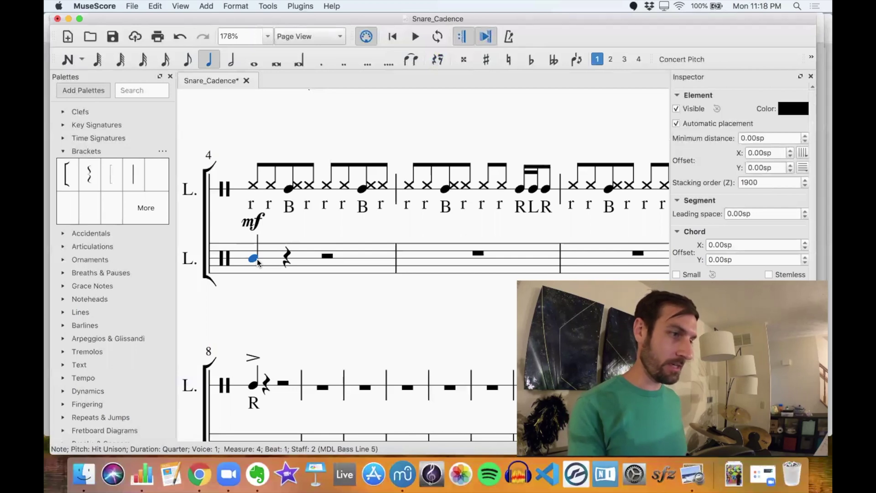
# In the bass line's drumset, enable custom noteheads for Hit Unison and set its quarter note to Slash with horizontal ends
pyautogui.press('n')
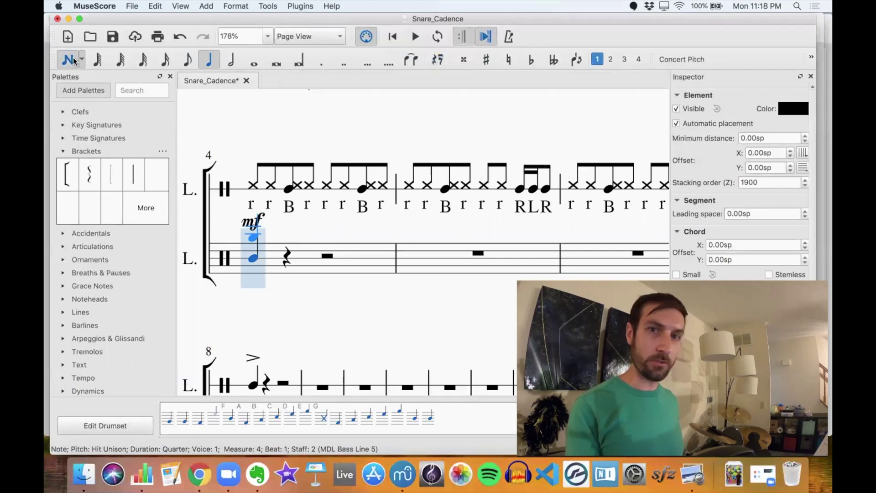
pyautogui.click(114, 427)
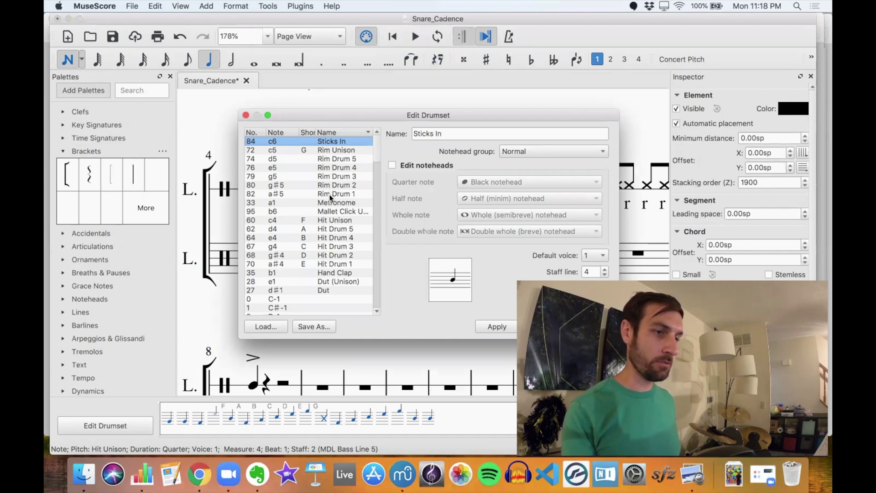
pyautogui.click(332, 221)
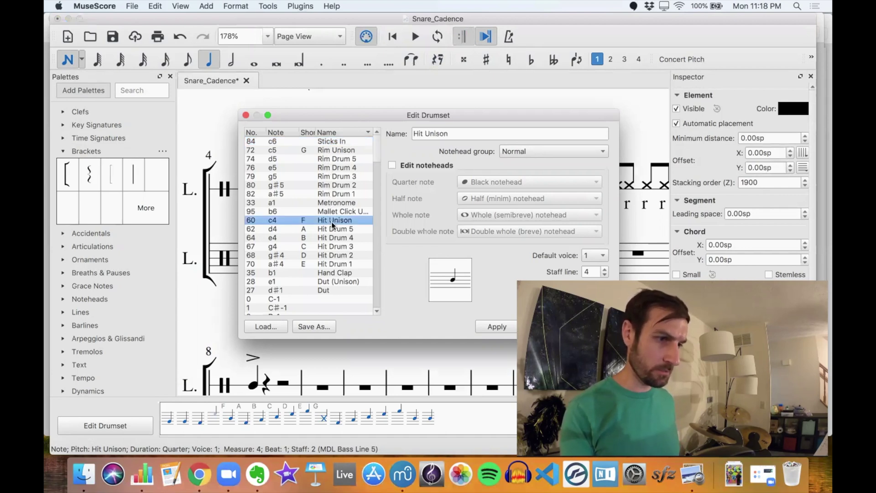
pyautogui.click(393, 166)
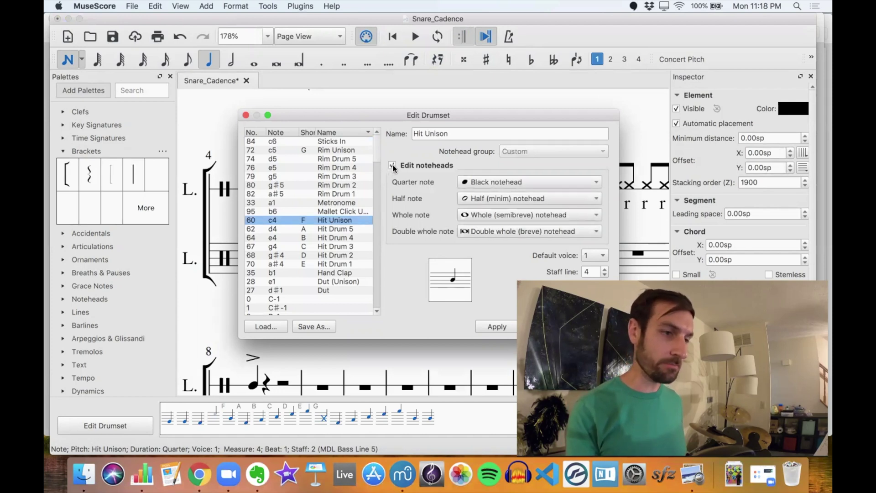
pyautogui.click(545, 181)
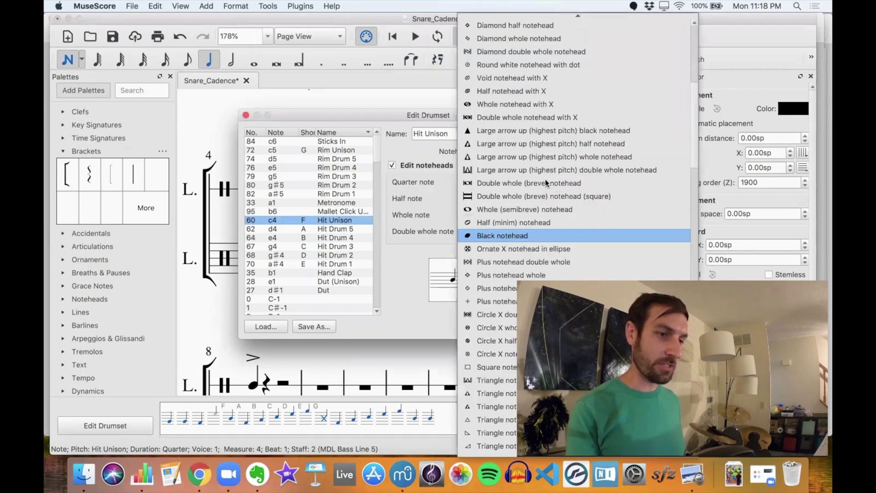
pyautogui.scroll(-10, 545, 179)
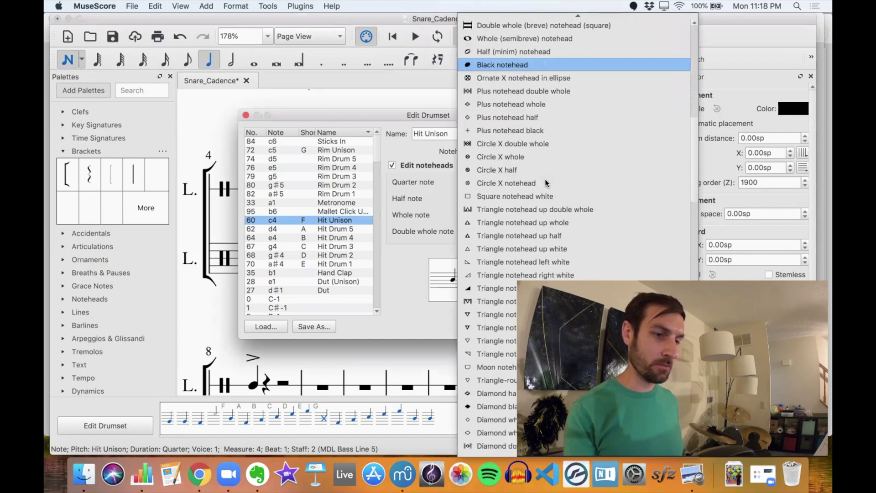
pyautogui.scroll(-6, 539, 292)
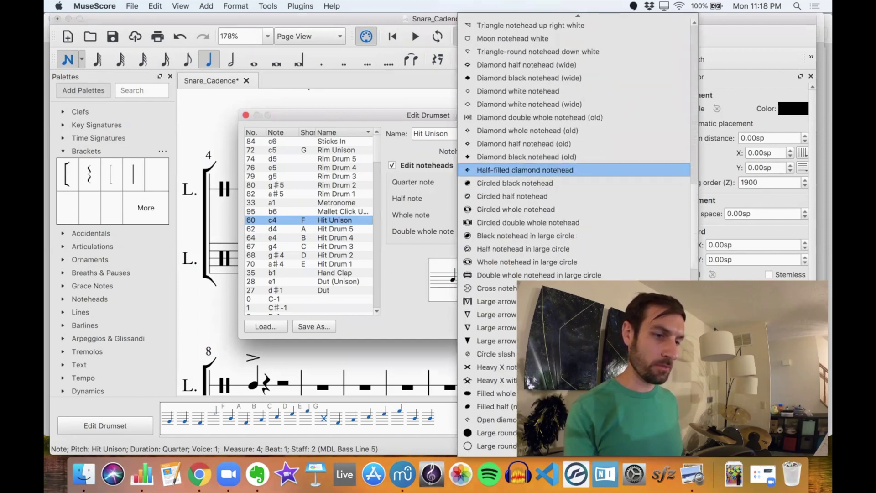
pyautogui.scroll(-3, 539, 292)
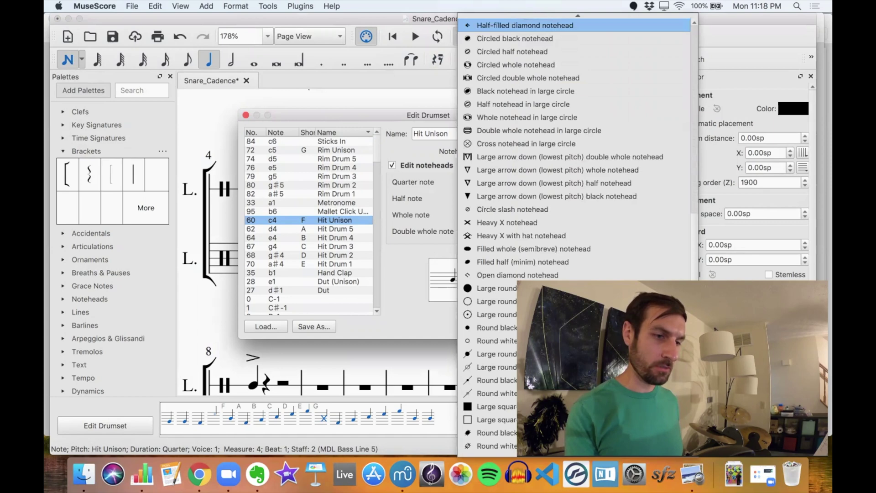
pyautogui.scroll(-4, 487, 301)
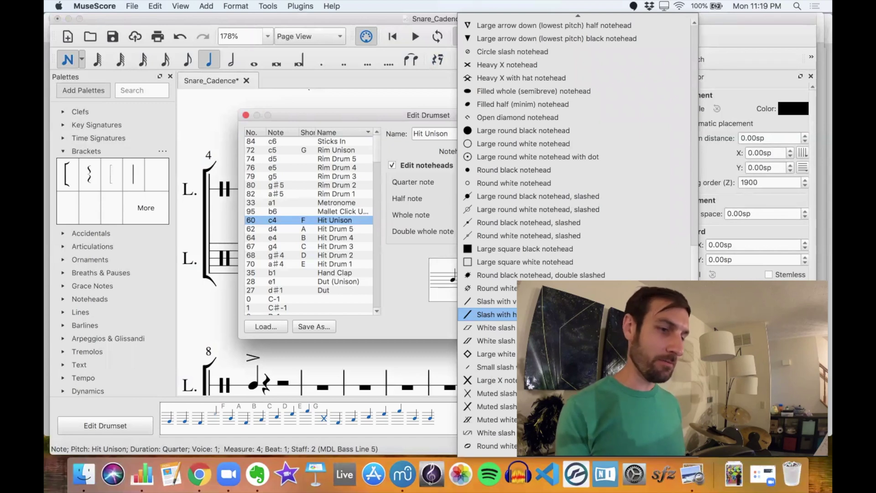
pyautogui.click(493, 315)
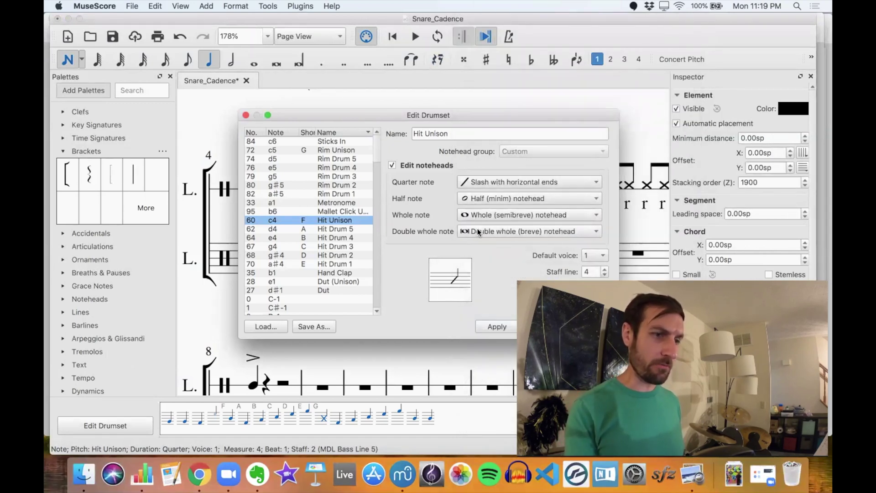
# Set Hit Unison's half note notehead to White slash half
pyautogui.click(574, 199)
pyautogui.scroll(-5, 522, 256)
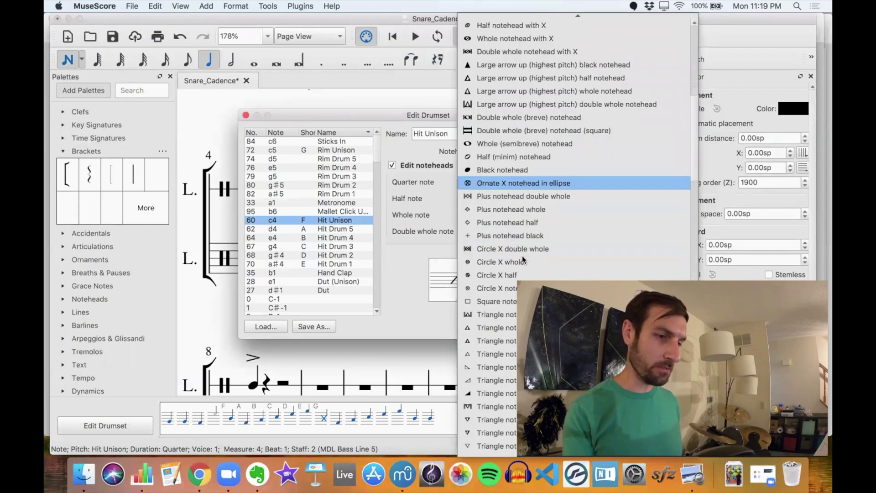
pyautogui.scroll(-7, 522, 255)
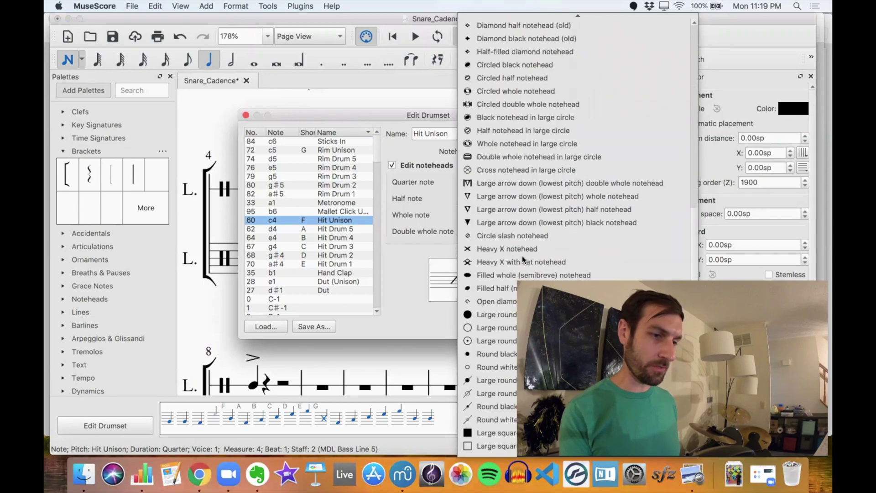
pyautogui.scroll(-5, 522, 256)
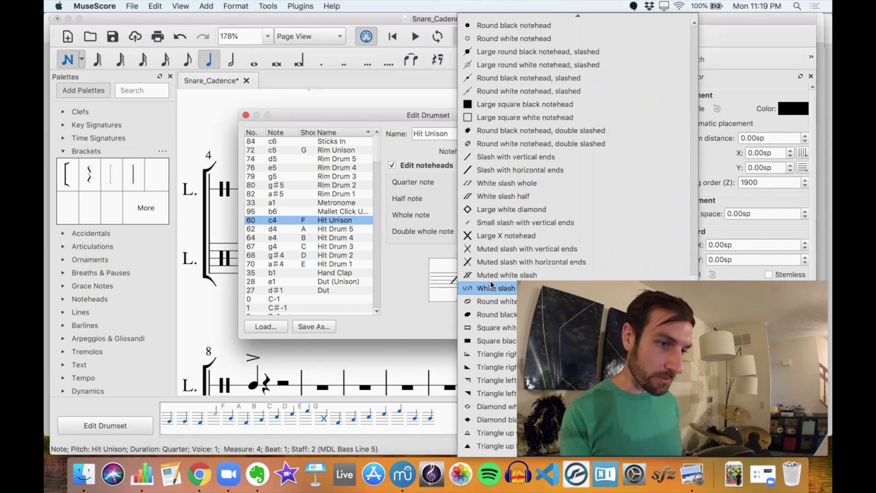
pyautogui.click(494, 199)
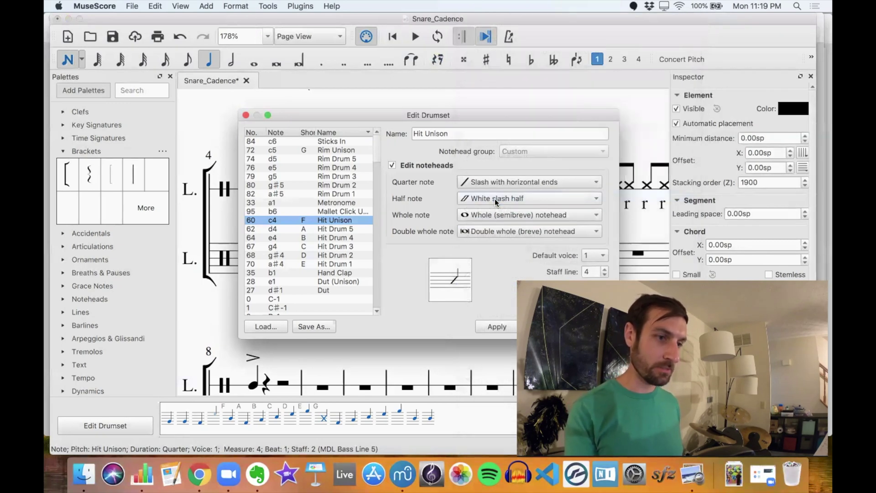
# Set Hit Unison's whole note notehead to White slash whole
pyautogui.click(524, 216)
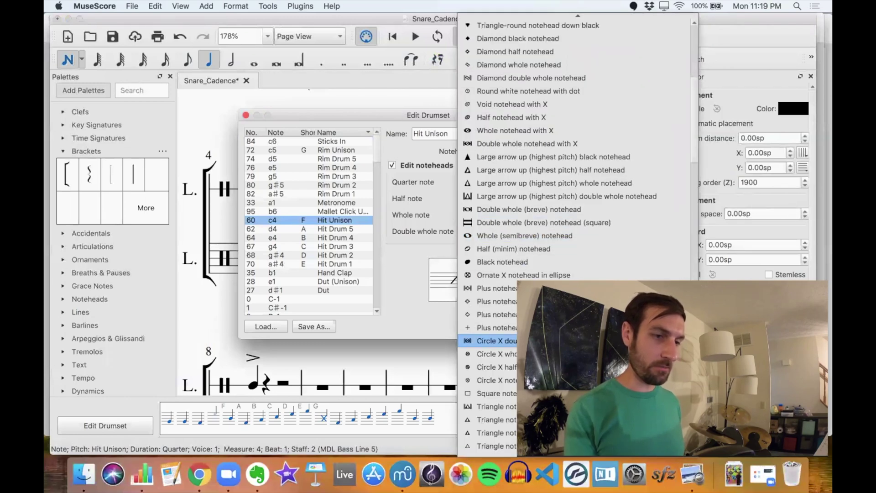
pyautogui.scroll(-3, 502, 374)
pyautogui.scroll(-15, 575, 228)
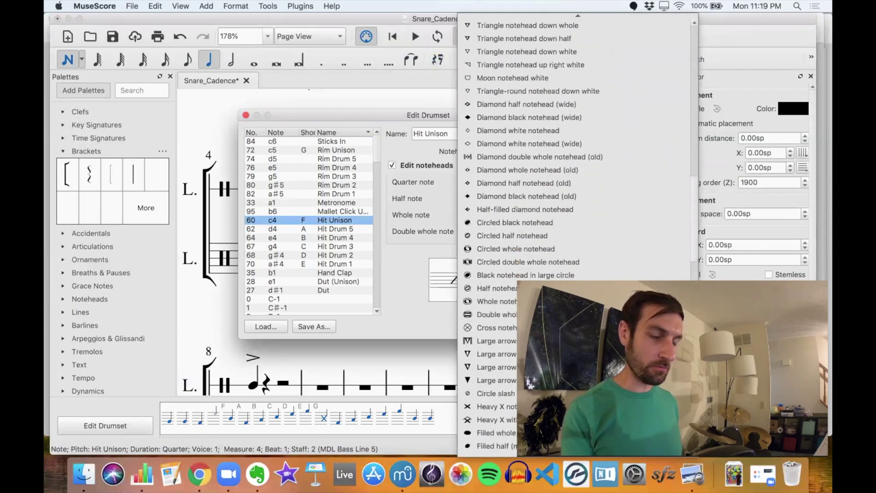
pyautogui.scroll(-5, 575, 228)
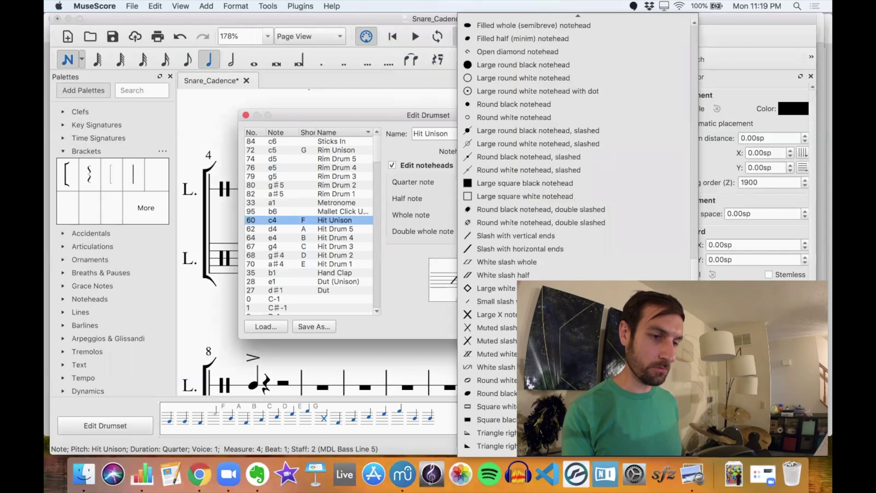
pyautogui.scroll(-2, 575, 228)
pyautogui.scroll(-1, 492, 314)
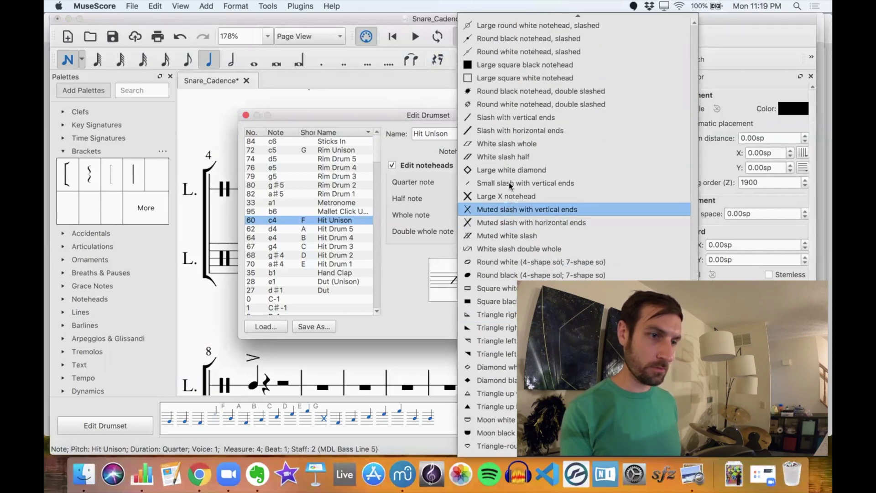
pyautogui.click(511, 146)
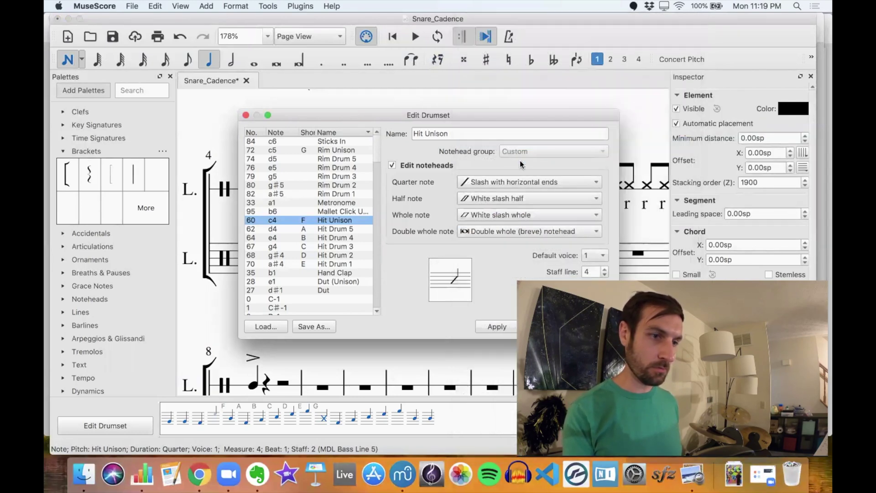
# Set Hit Unison's double whole note notehead to White slash double whole, accept the drumset changes and leave note input
pyautogui.click(542, 235)
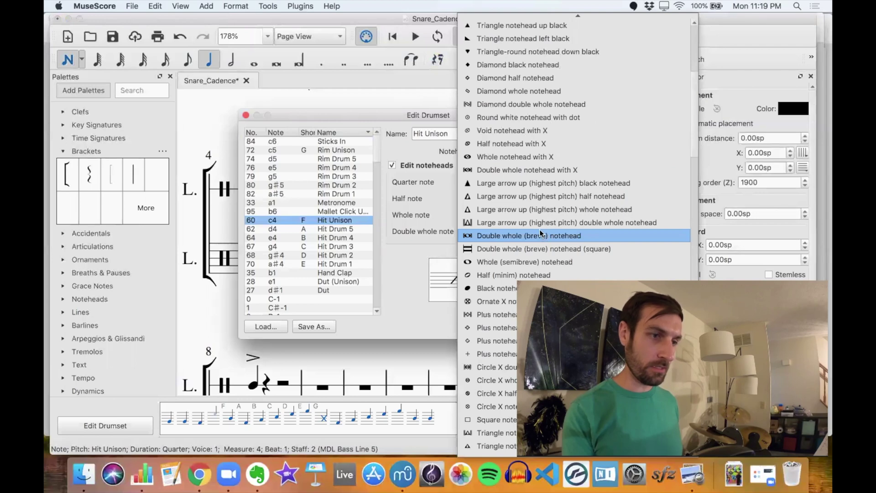
pyautogui.scroll(-10, 539, 229)
pyautogui.scroll(-5, 539, 229)
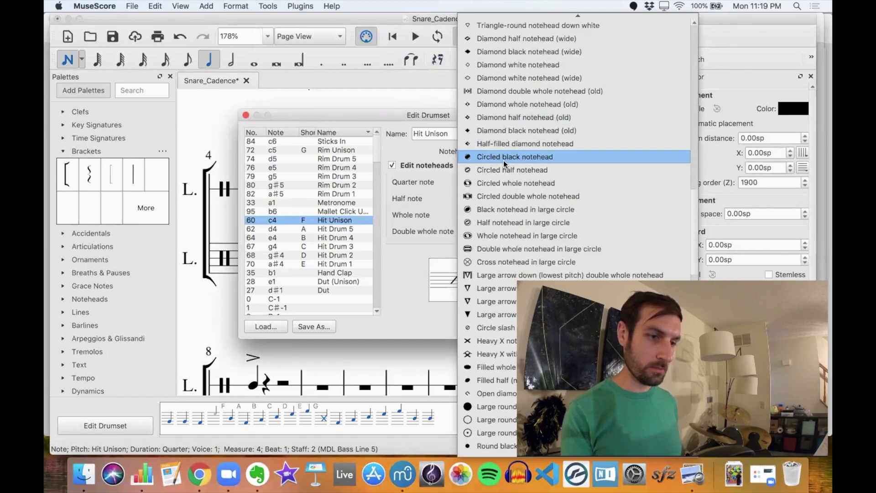
pyautogui.scroll(-6, 503, 160)
pyautogui.scroll(-2, 502, 160)
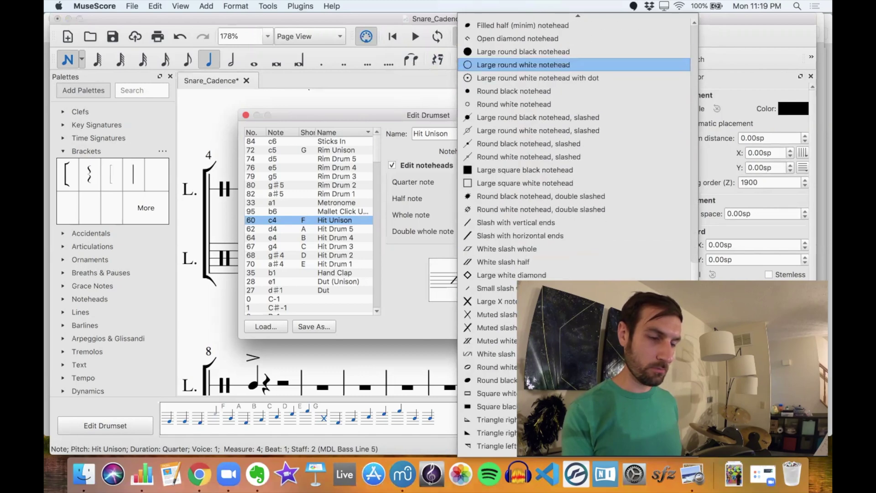
pyautogui.scroll(-1, 503, 160)
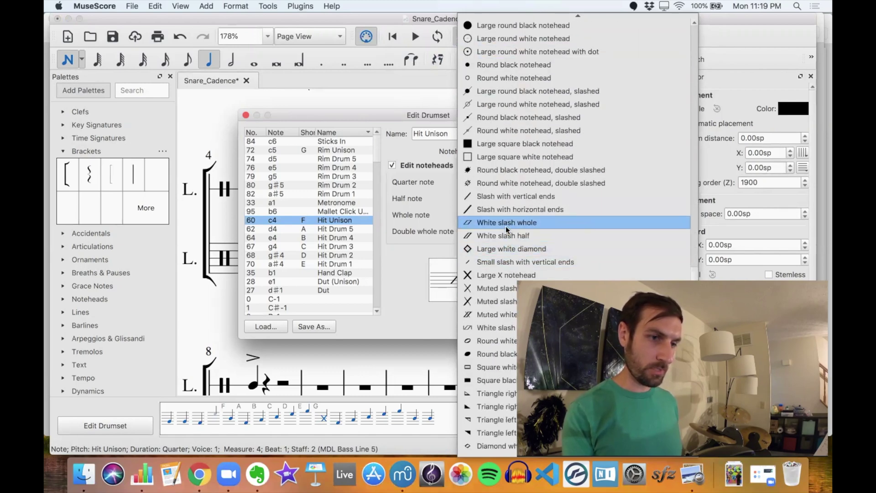
pyautogui.scroll(-1, 506, 236)
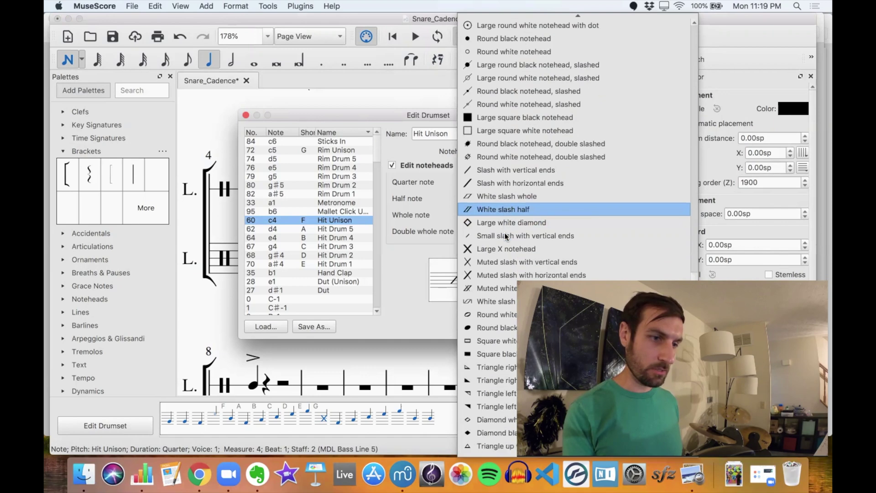
pyautogui.click(511, 301)
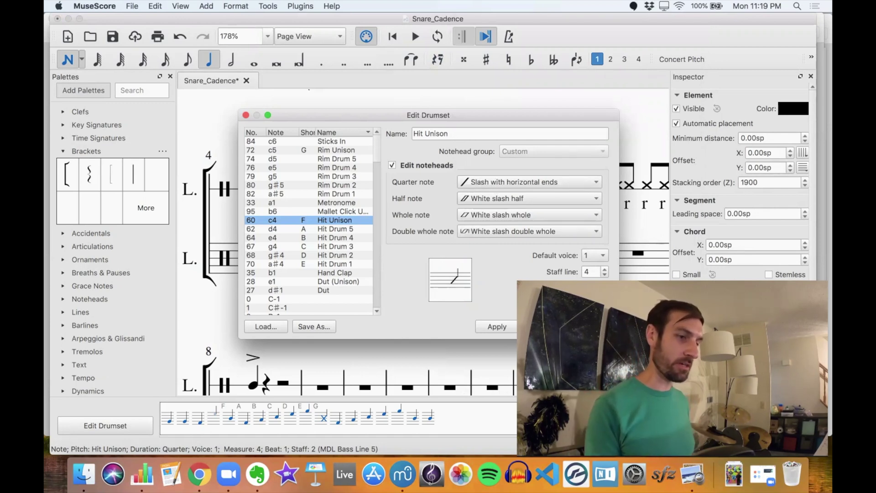
pyautogui.press('Return')
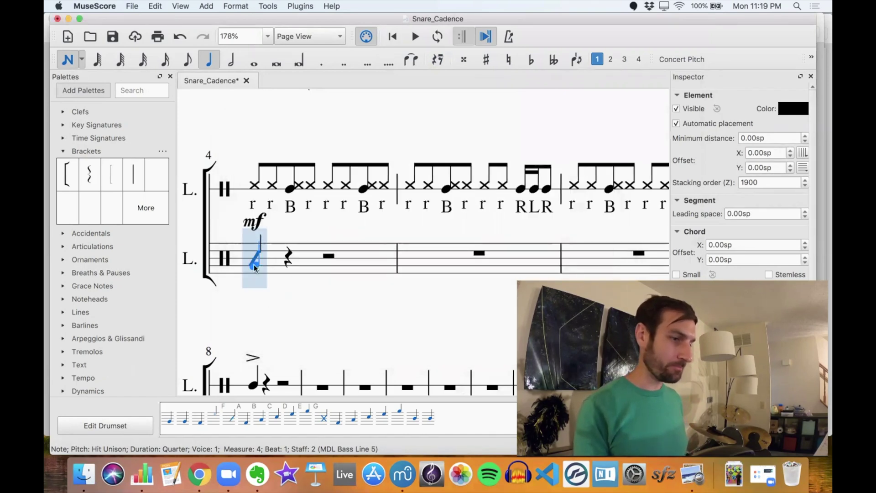
pyautogui.press('Escape')
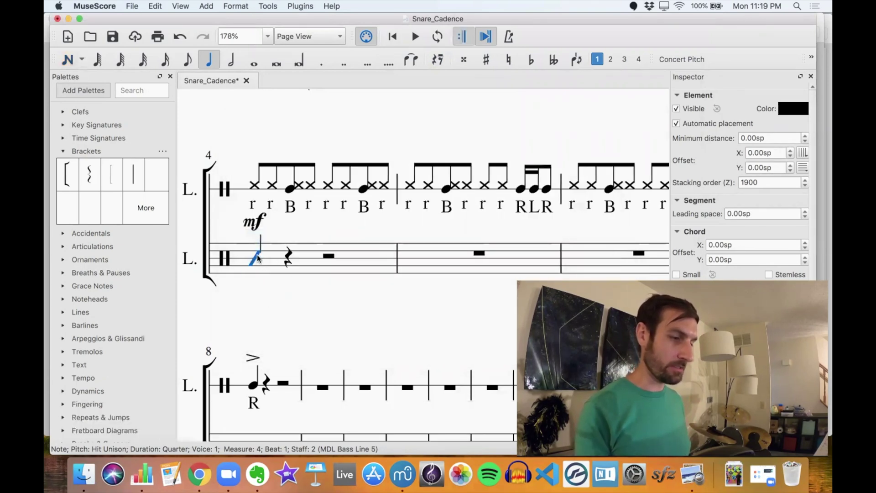
pyautogui.click(259, 292)
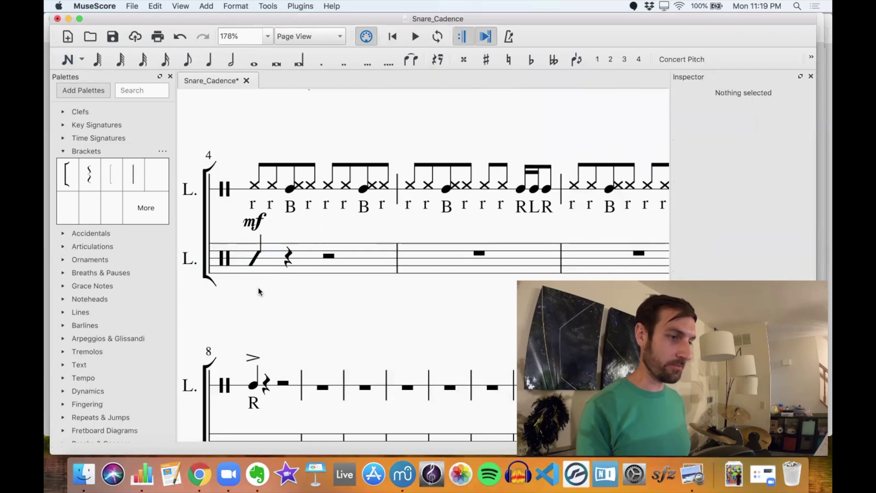
# Split the full-measure rest in measure 1 of the bass line into two half rests
pyautogui.scroll(5, 321, 287)
pyautogui.scroll(-4, 322, 288)
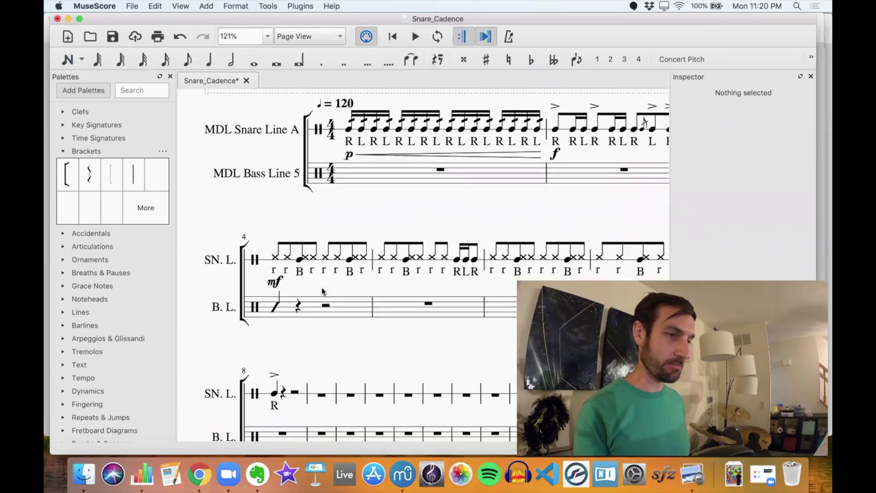
pyautogui.scroll(2, 321, 287)
pyautogui.scroll(-2, 321, 288)
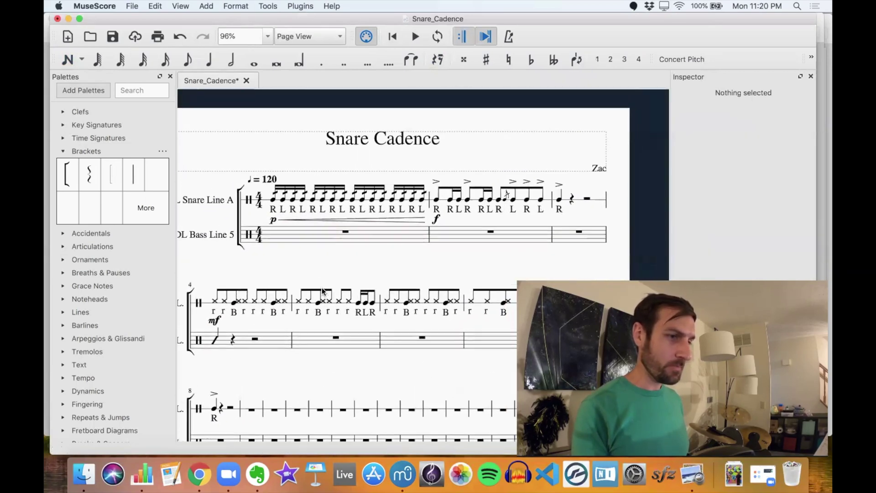
pyautogui.scroll(1, 321, 290)
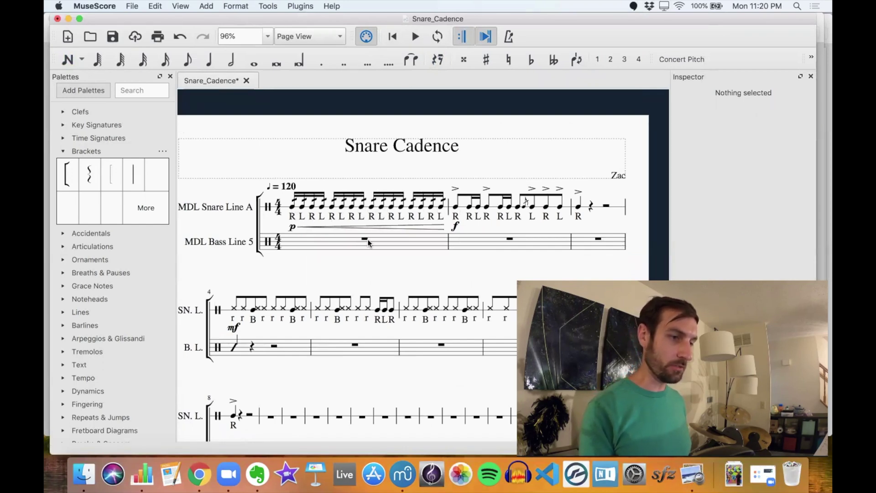
pyautogui.click(380, 249)
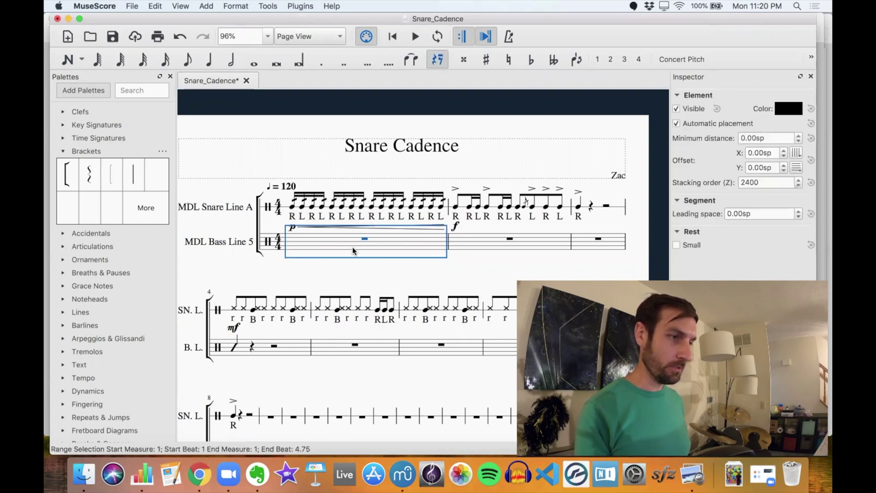
pyautogui.click(365, 239)
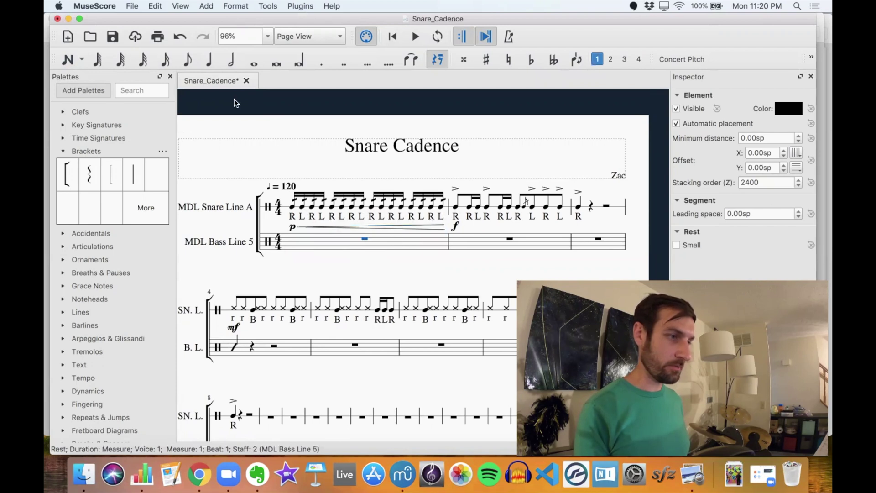
pyautogui.click(229, 60)
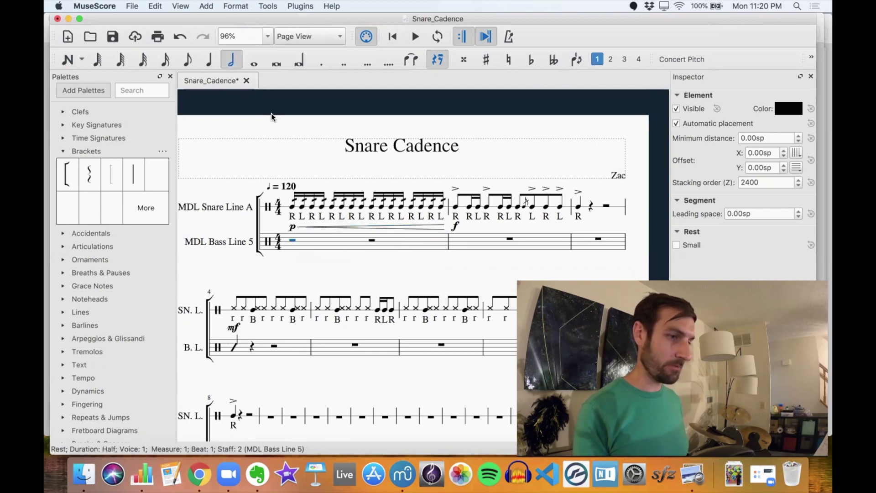
# From beat 3 of measure 1 in the bass line, enter sixteenth notes, two each on Hit Drum 1, 2, 3 and 4
pyautogui.click(372, 241)
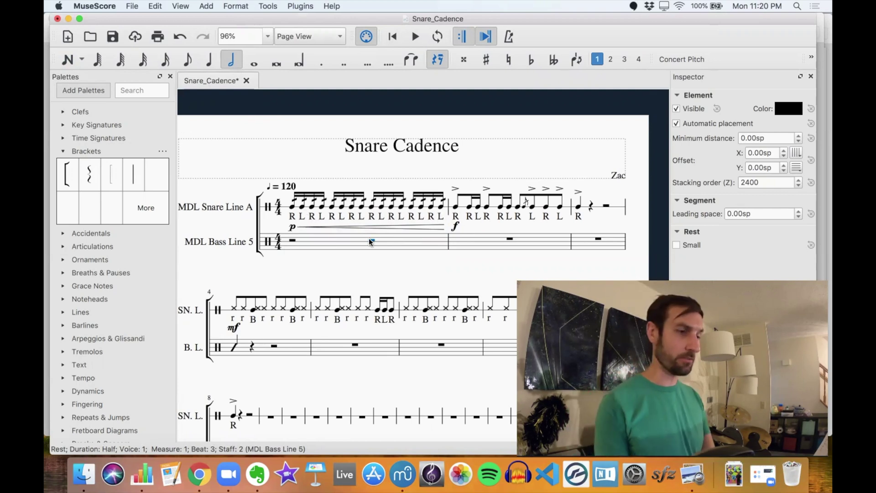
pyautogui.press('n')
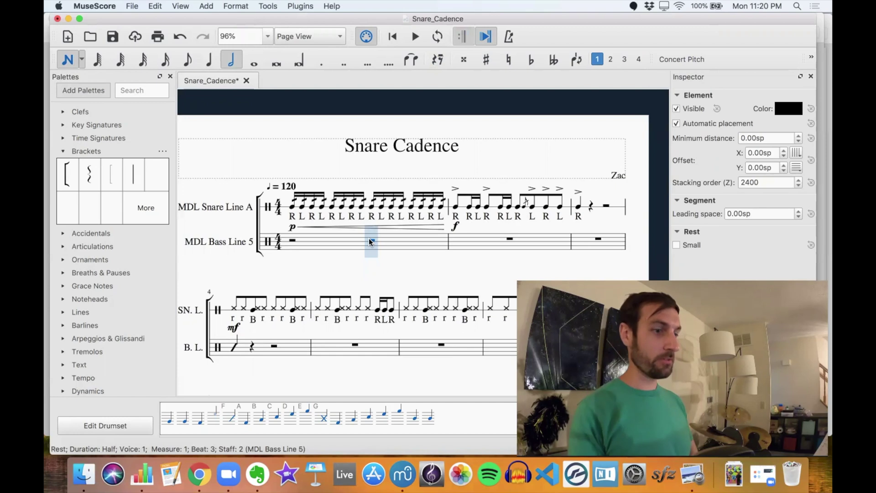
pyautogui.press('3')
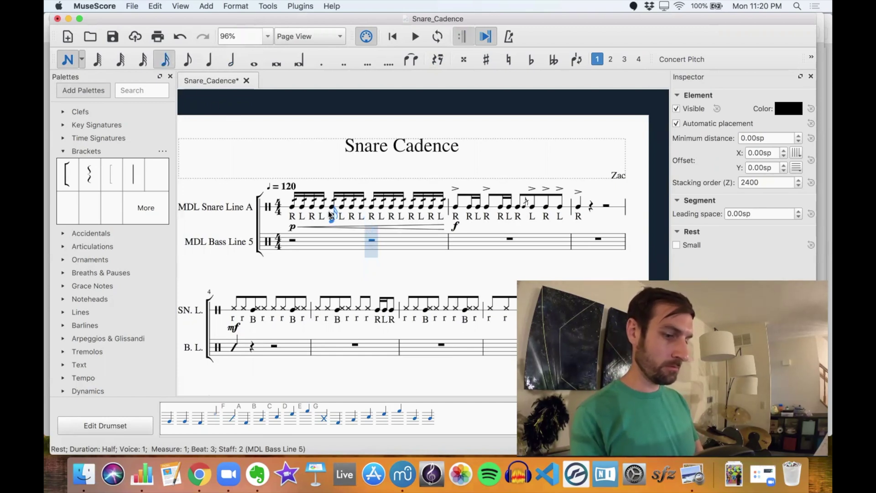
pyautogui.press('g')
pyautogui.press('g')
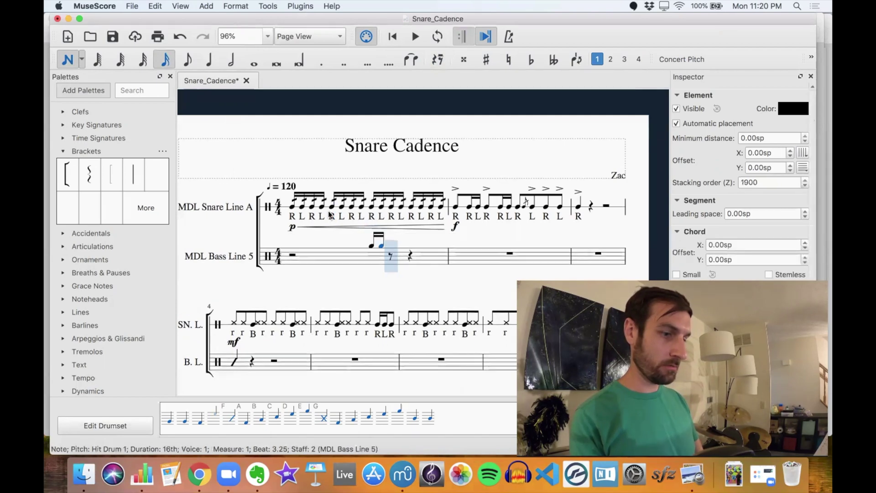
pyautogui.press('e')
pyautogui.press('e')
pyautogui.press('d')
pyautogui.press('d')
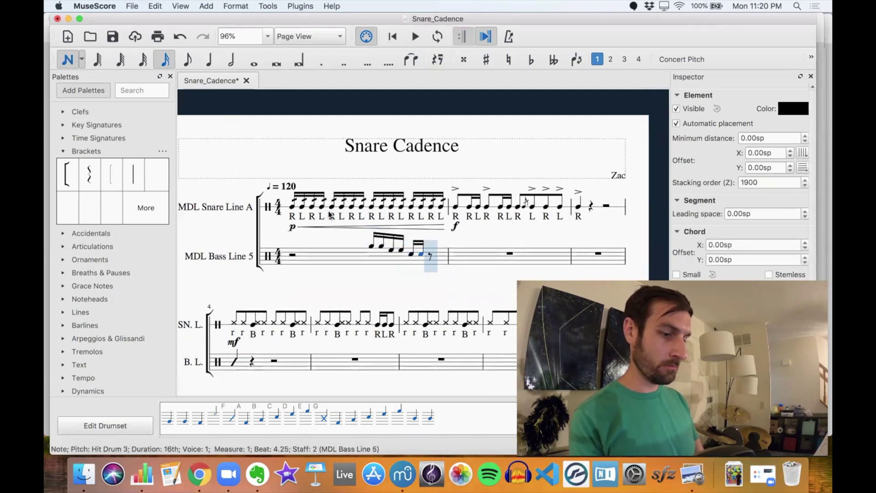
pyautogui.press('c')
pyautogui.press('c')
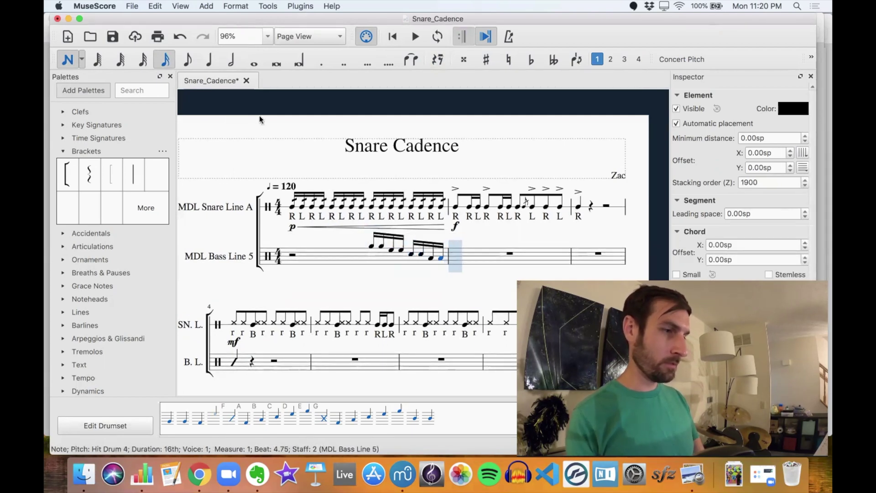
# Enter an eighth note on Hit Drum 5 at beat 1 of measure 2 in the bass line, and leave note input
pyautogui.click(187, 60)
pyautogui.press('b')
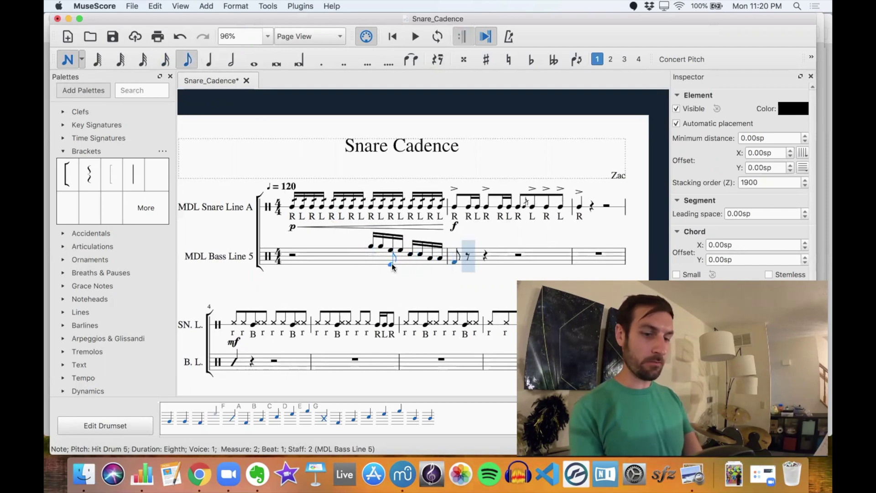
pyautogui.press('Escape')
# Add a p dynamic to the bass line's first sixteenth note in measure 1 and an f to the first note of measure 2
pyautogui.click(372, 246)
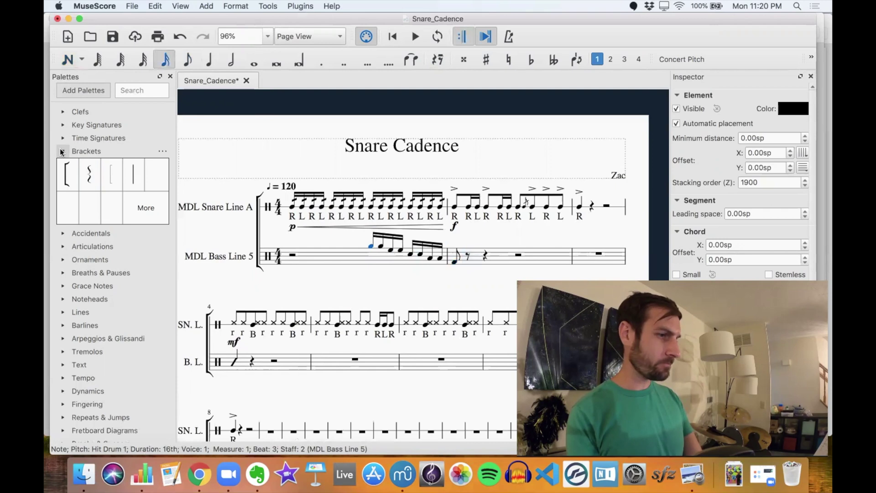
pyautogui.click(78, 154)
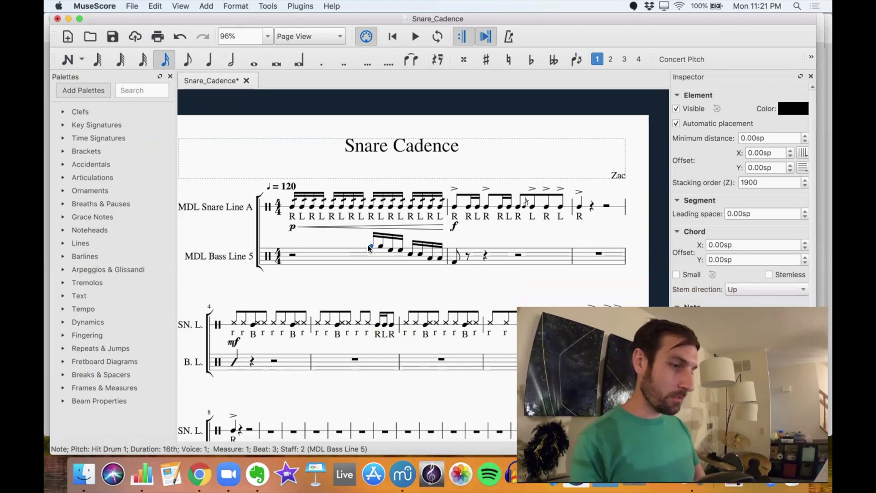
pyautogui.click(62, 322)
pyautogui.click(126, 280)
pyautogui.press('Right')
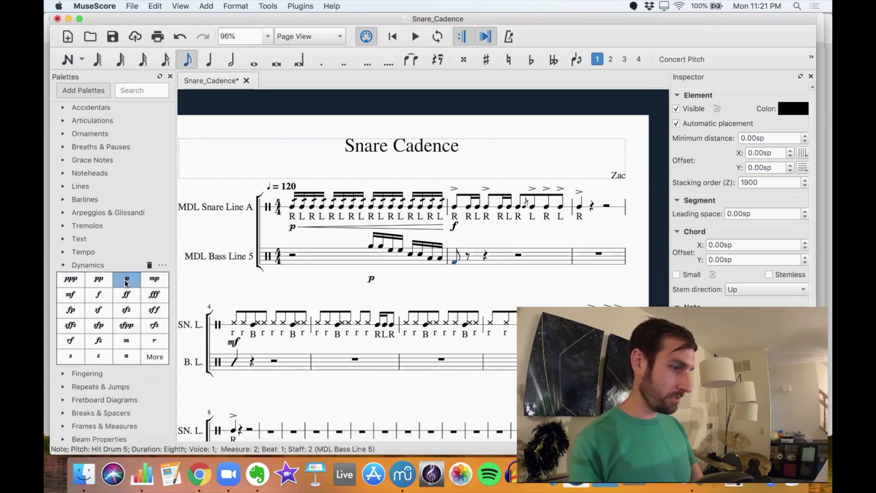
pyautogui.click(98, 294)
# Add a crescendo hairpin under the bass line's sixteenth-note run in measure 1
pyautogui.click(372, 245)
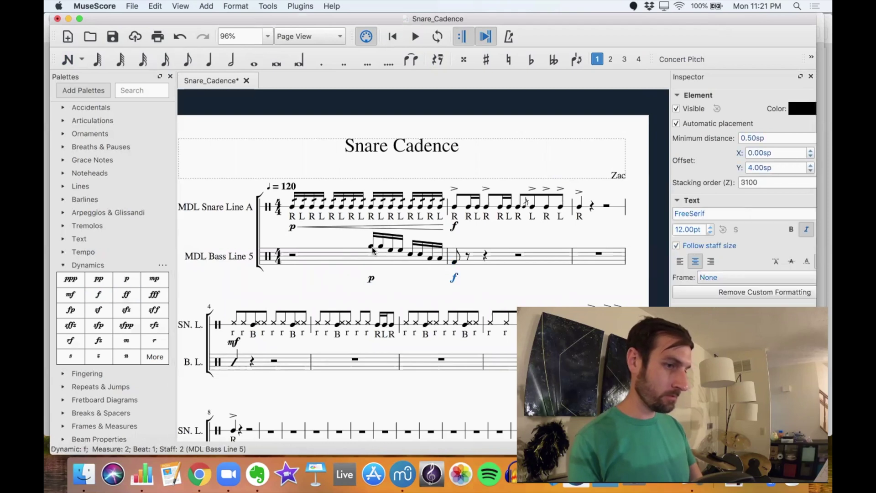
pyautogui.keyDown('shift'); pyautogui.click(441, 259); pyautogui.keyUp('shift')
pyautogui.click(65, 185)
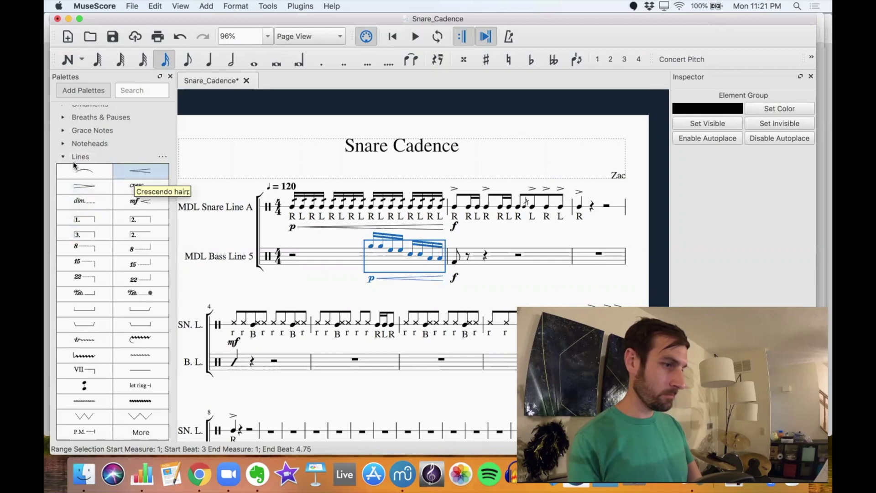
pyautogui.click(134, 178)
pyautogui.press('Escape')
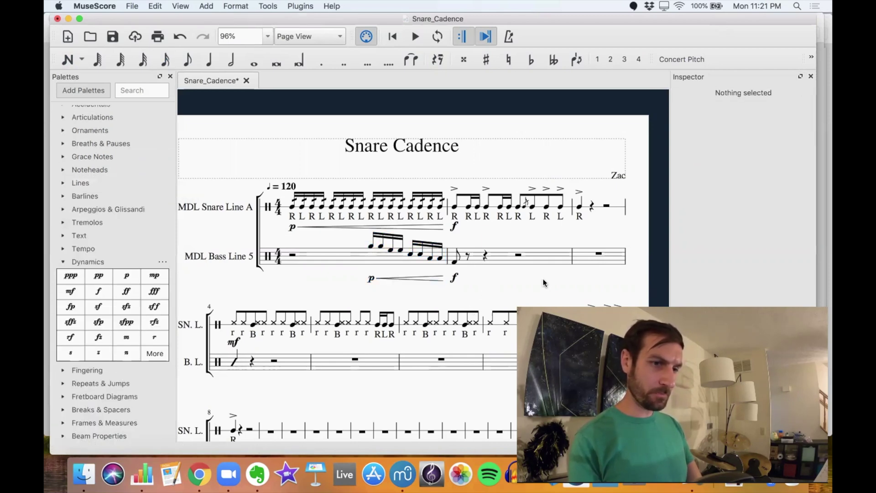
# Enter two sixteenth notes on Hit Drum 4 from beat 1.5 of measure 2 in the bass line
pyautogui.scroll(-3, 543, 282)
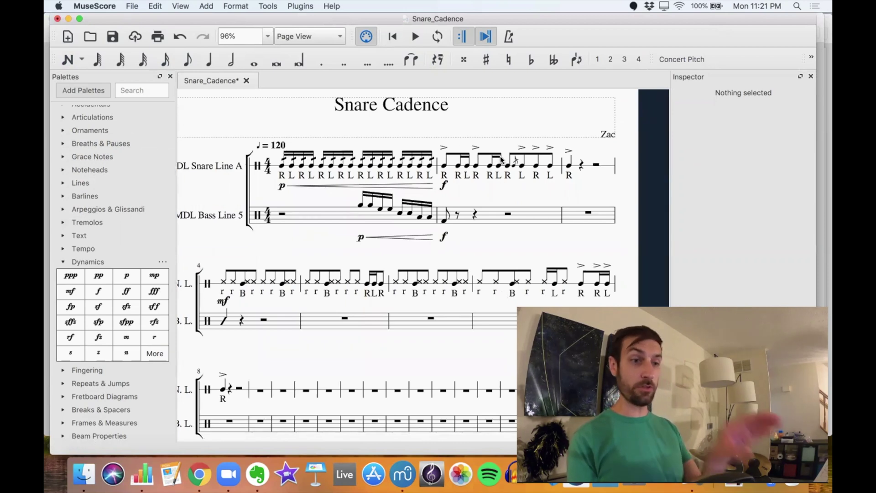
pyautogui.click(457, 218)
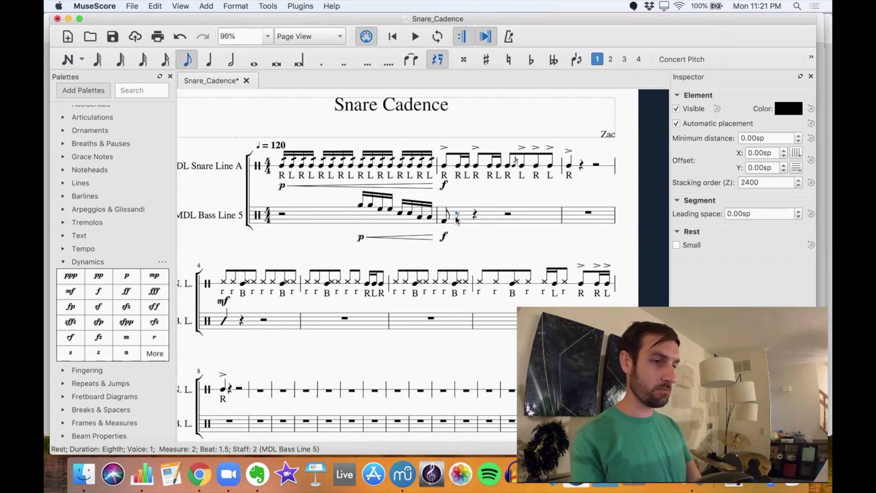
pyautogui.press('n')
pyautogui.press('4')
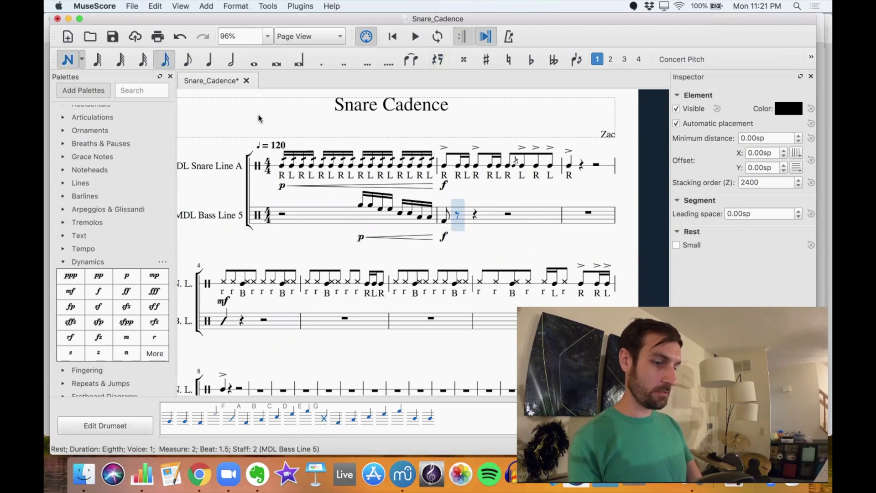
pyautogui.click(458, 212)
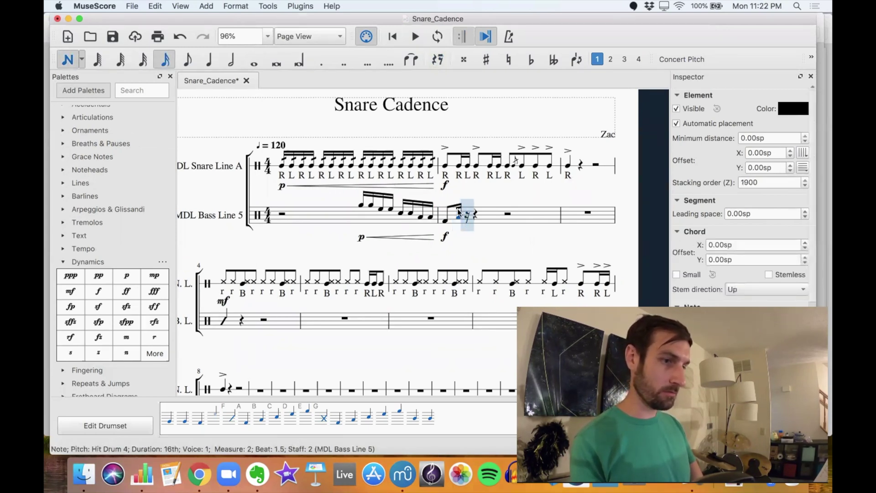
pyautogui.press('r')
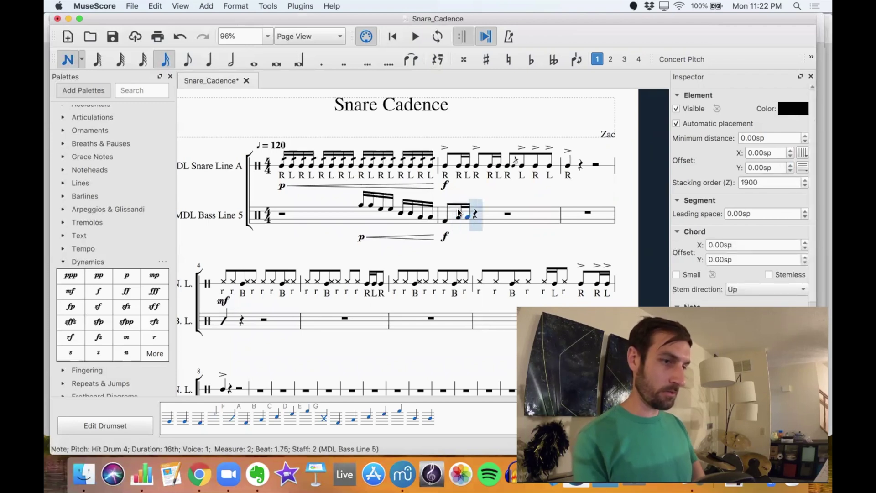
# Move the two sixteenth notes at beats 1.5 and 1.75 of bass line measure 2 up to Hit Drum 2
pyautogui.press('Left')
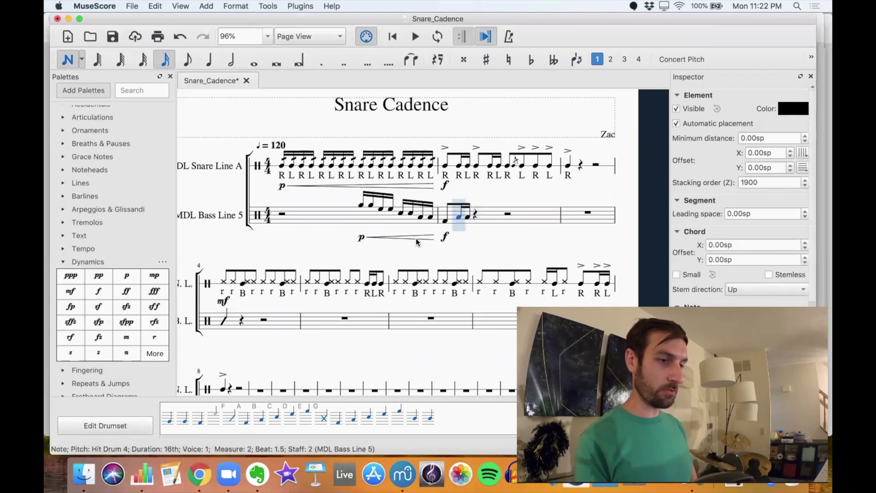
pyautogui.press('Up')
pyautogui.press('Right')
pyautogui.press('Up')
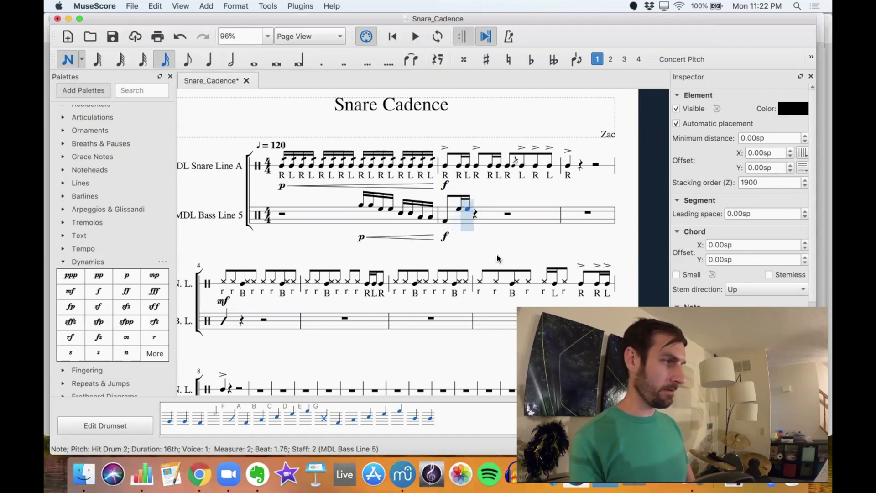
# On beat 2 of measure 2 in the bass line, enter an eighth note on Hit Drum 4 and two sixteenth notes on Hit Drum 3
pyautogui.press('Right')
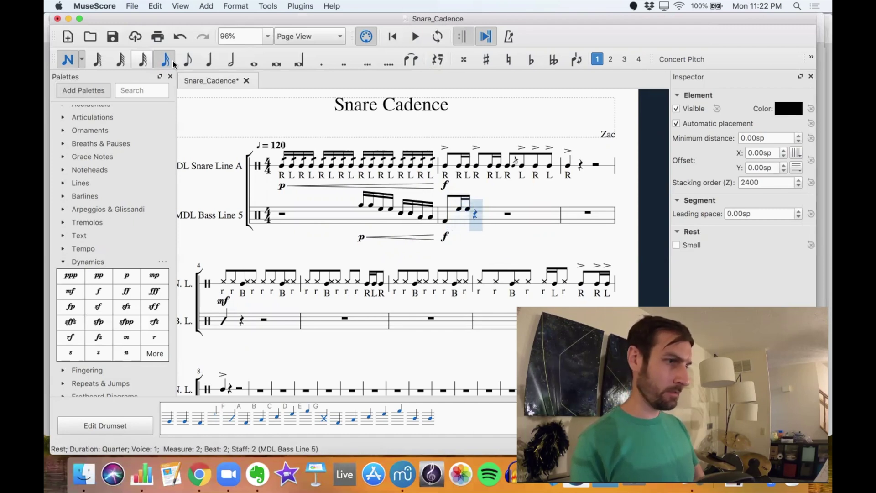
pyautogui.click(187, 64)
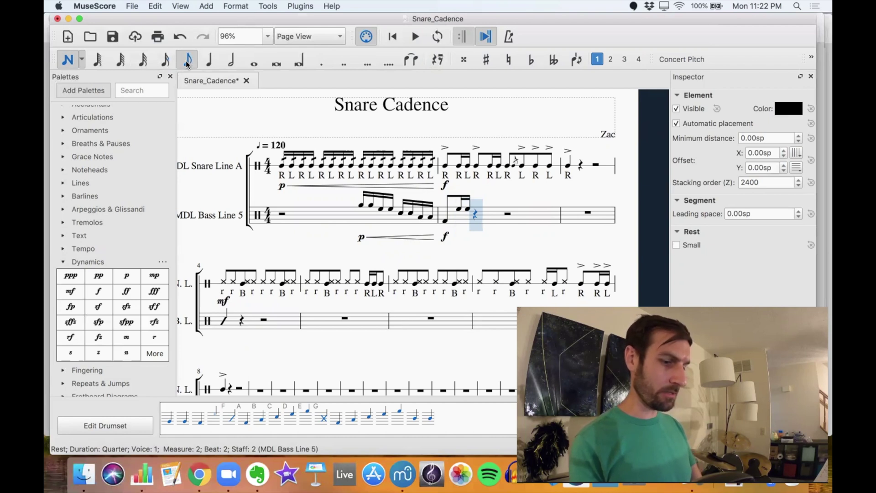
pyautogui.press('b')
pyautogui.click(173, 63)
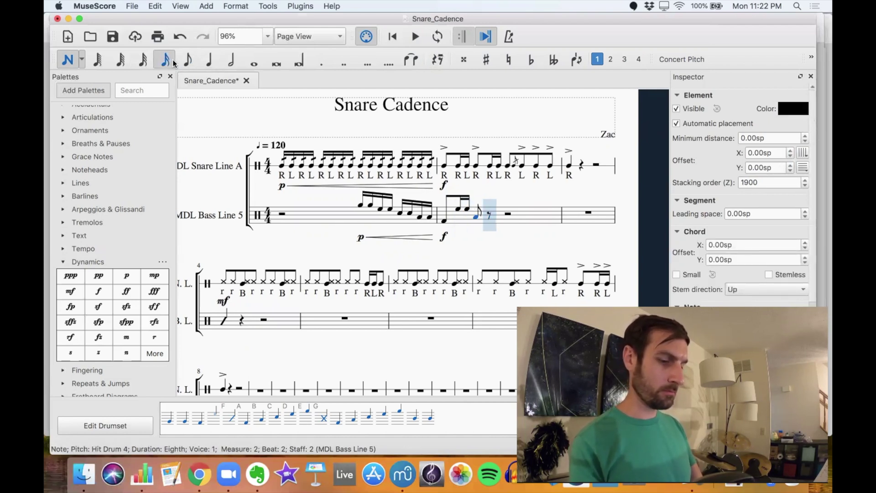
pyautogui.press('d')
pyautogui.press('c')
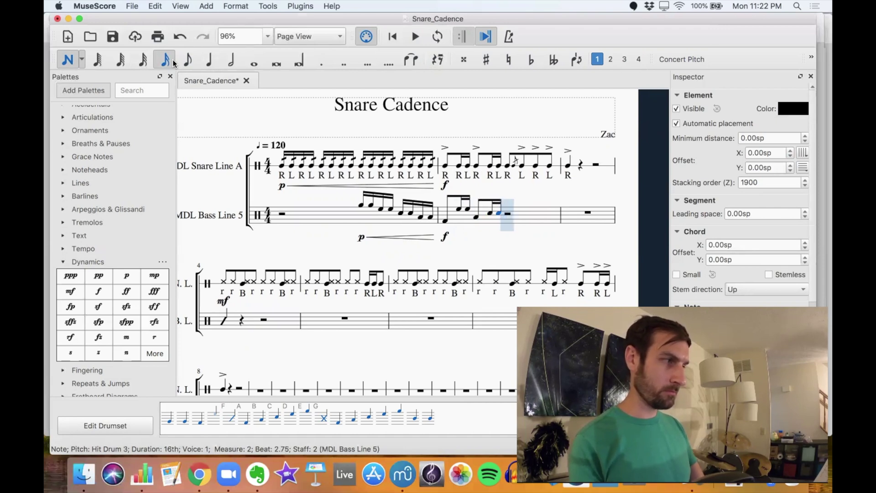
# From beat 3 of measure 2 in the bass line, enter four eighth notes descending from Hit Drum 1 to Hit Drum 4
pyautogui.press('Right')
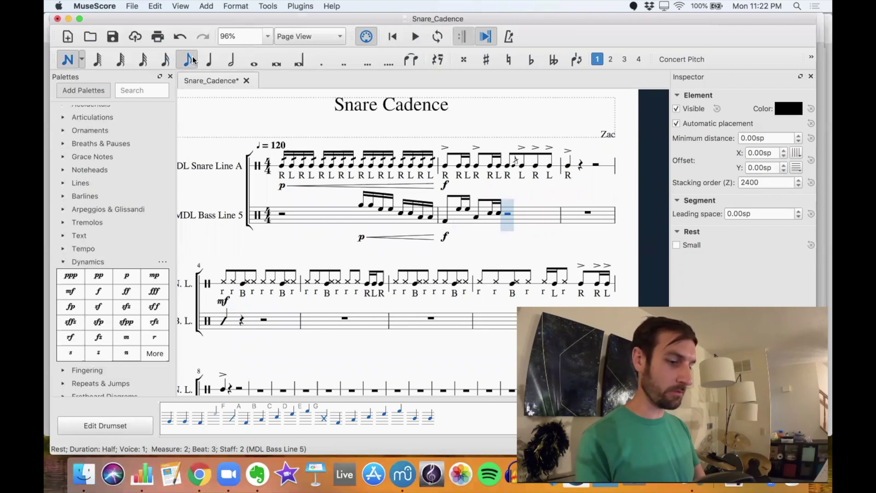
pyautogui.press('g')
pyautogui.press('e')
pyautogui.press('d')
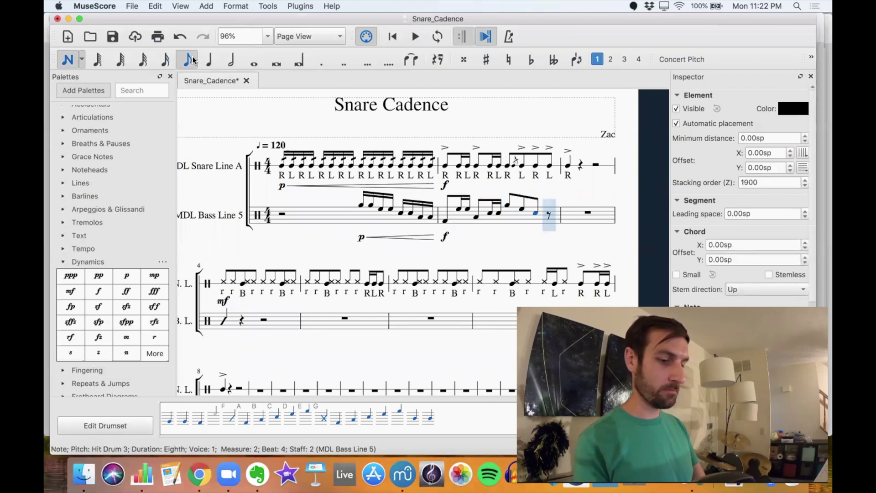
pyautogui.press('c')
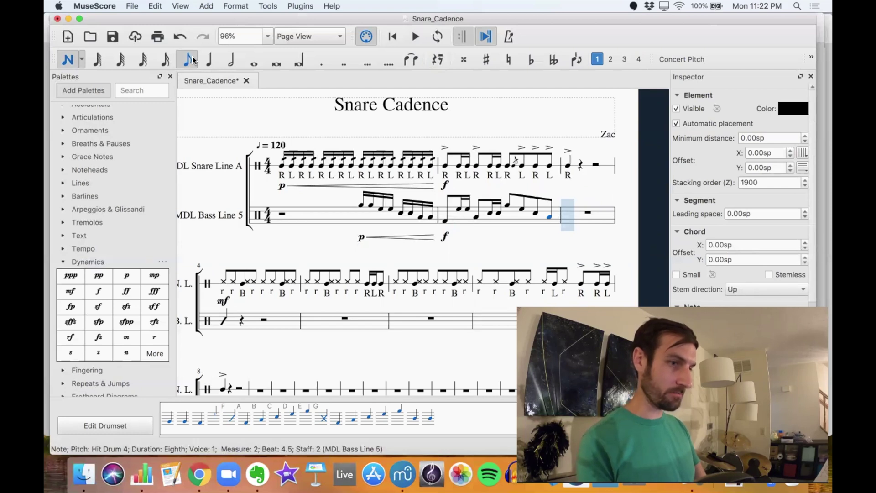
# Enter a quarter note on Hit Drum 5 at beat 1 of measure 3 in the bass line
pyautogui.press('b')
pyautogui.press('Escape')
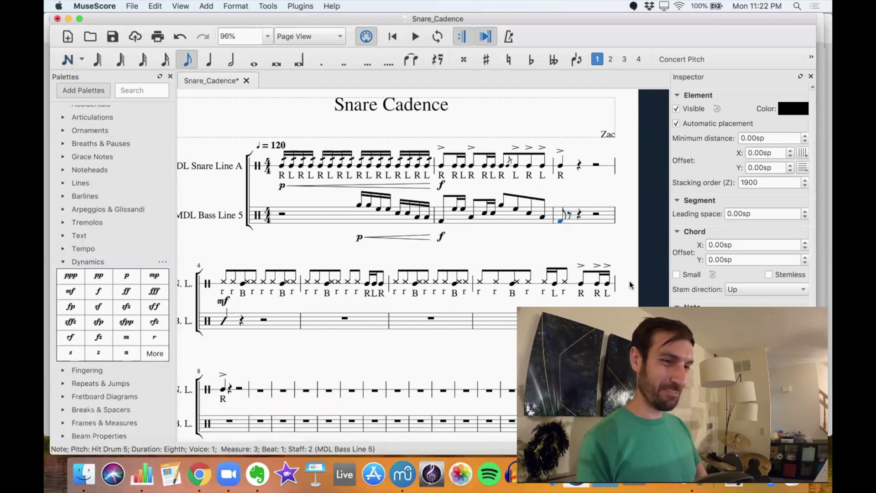
pyautogui.click(209, 60)
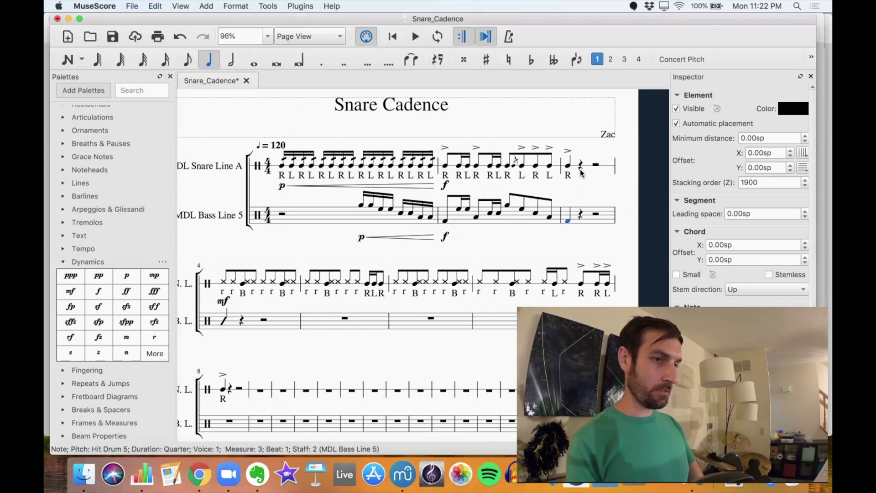
pyautogui.click(596, 214)
pyautogui.press('n')
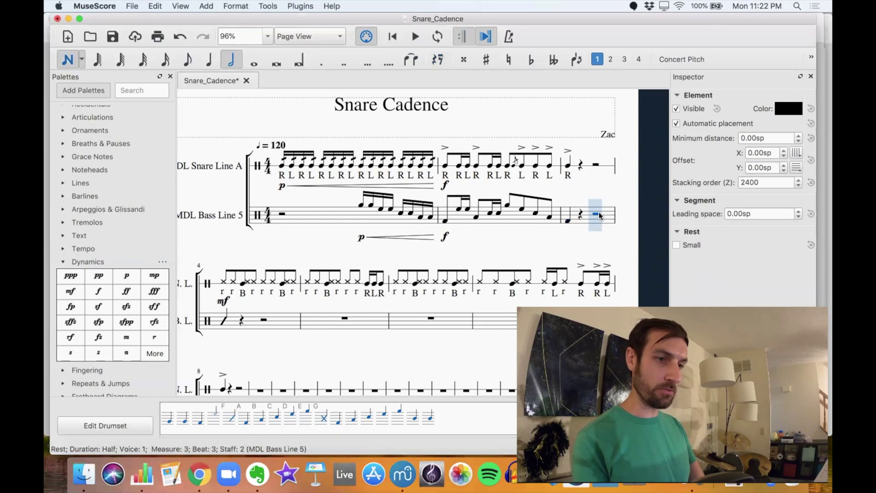
pyautogui.click(167, 59)
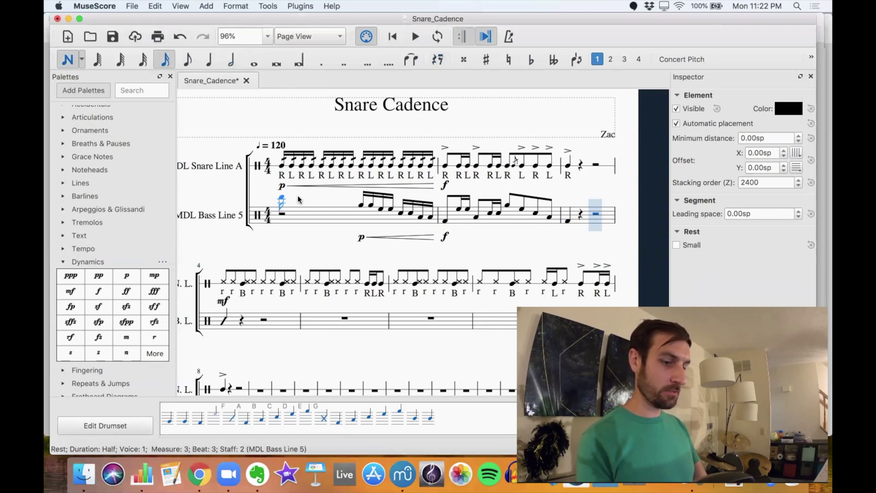
pyautogui.press('Escape')
# Copy the bass line's sixteenth-note run from beats 3 and 4 of measure 1 to beat 3 of measure 3
pyautogui.click(403, 212)
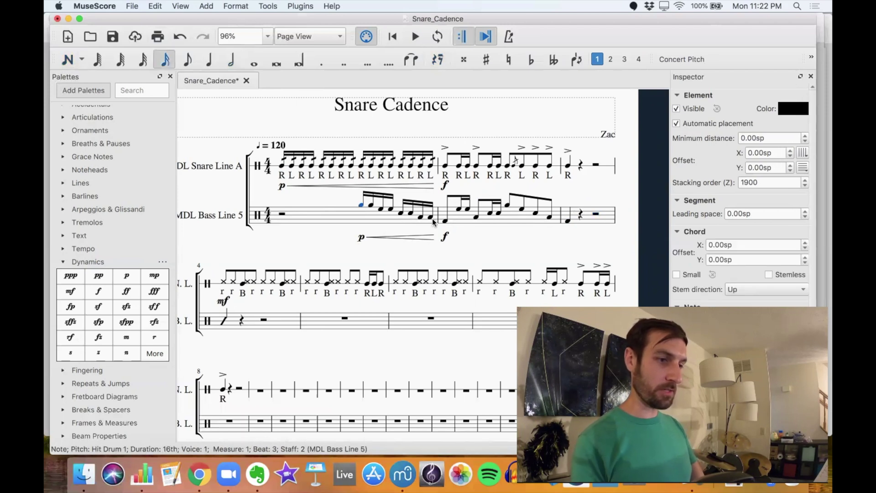
pyautogui.keyDown('shift'); pyautogui.click(432, 220); pyautogui.keyUp('shift')
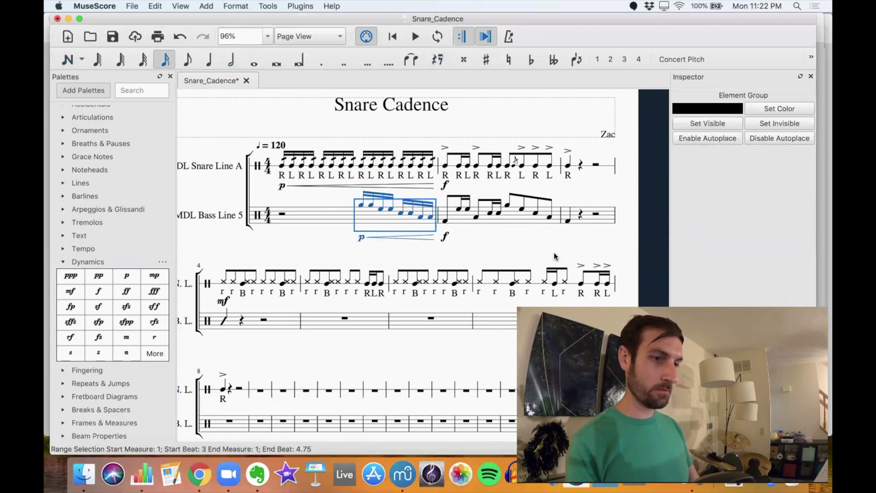
pyautogui.click(598, 213)
pyautogui.press('super+v')
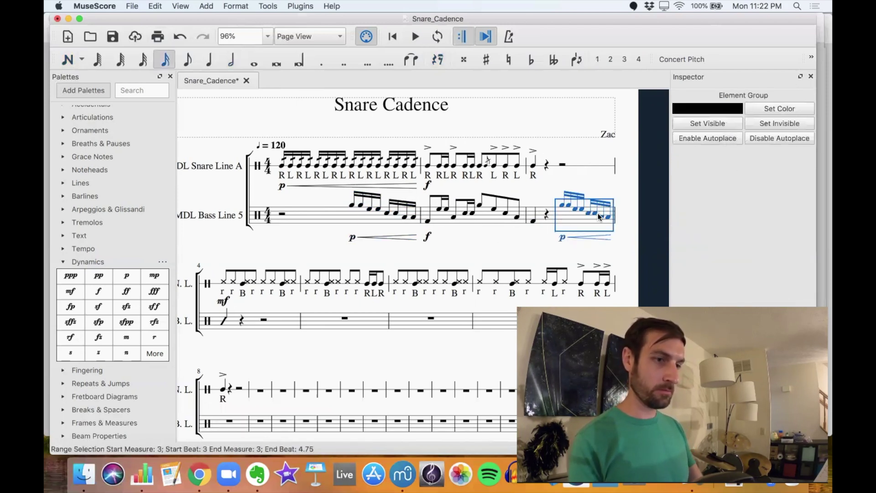
# Replace the pasted p dynamic and hairpin under the bass line's measure 3 run with a crescendo hairpin alone
pyautogui.click(589, 237)
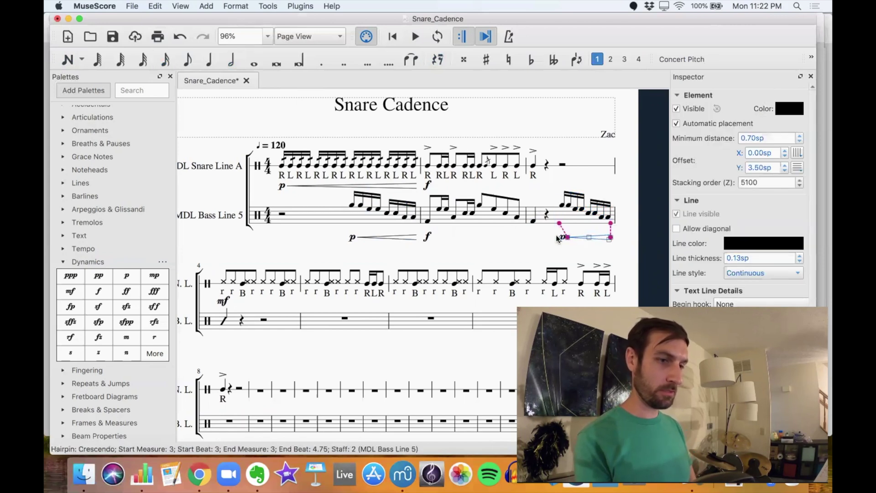
pyautogui.press('Delete')
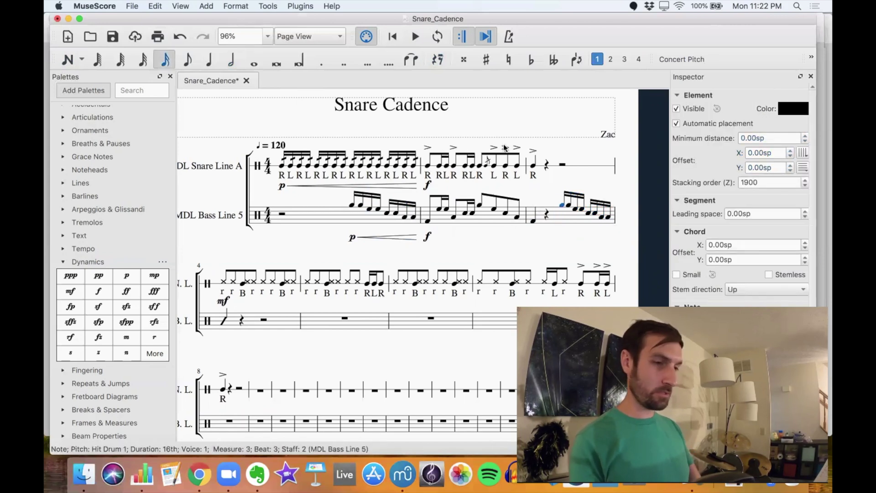
pyautogui.keyDown('shift'); pyautogui.click(612, 220); pyautogui.keyUp('shift')
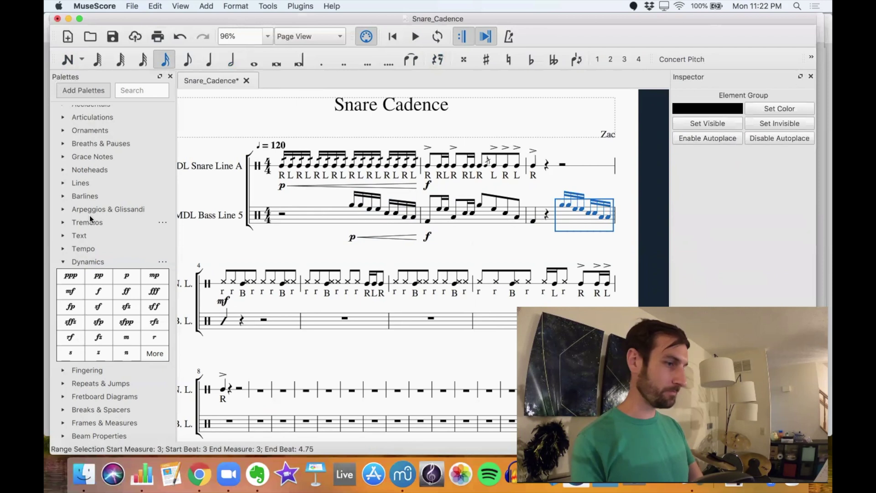
pyautogui.click(63, 262)
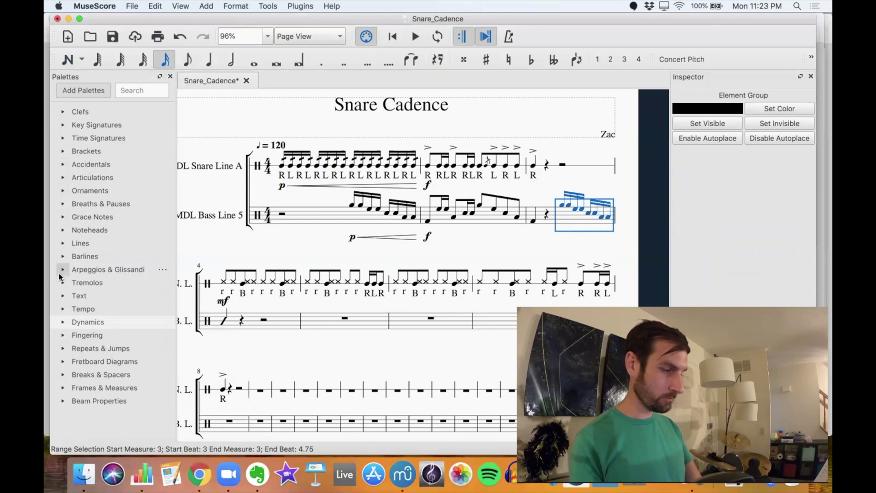
pyautogui.click(63, 245)
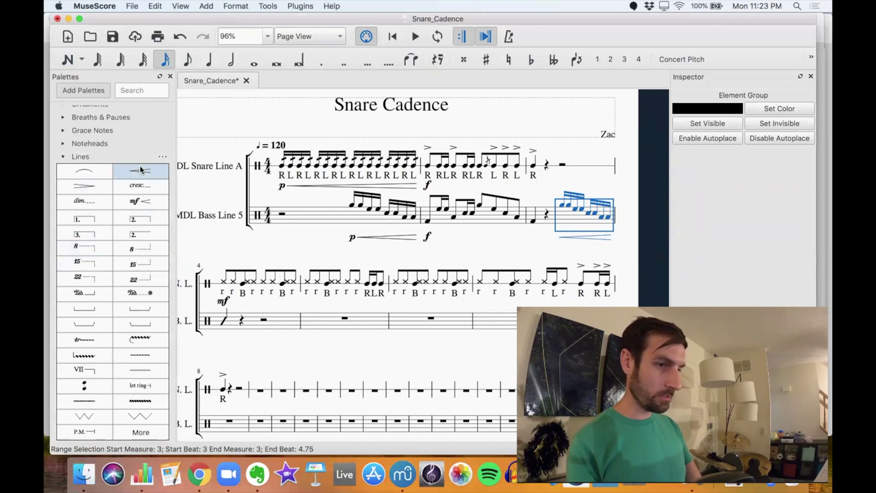
pyautogui.click(140, 169)
pyautogui.click(526, 192)
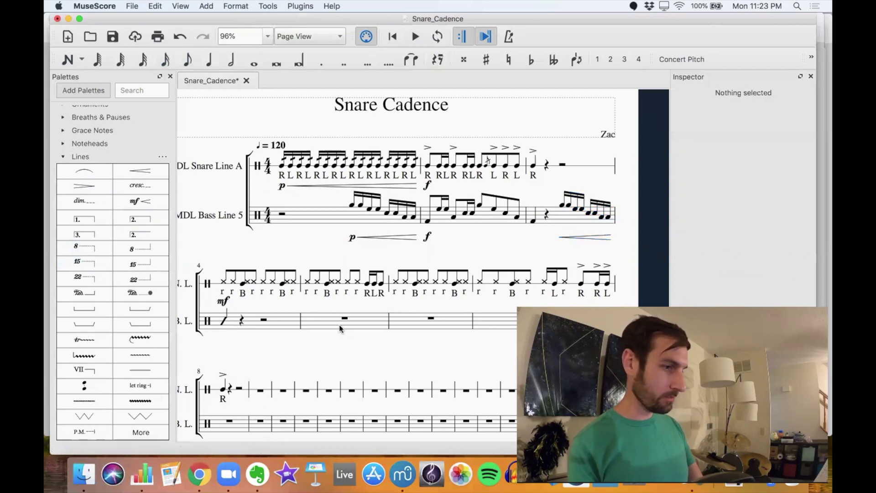
# On beat 1 of measure 4 in the bass line, enter Hit Unison slash notes as two sixteenths and an eighth
pyautogui.scroll(-3, 339, 325)
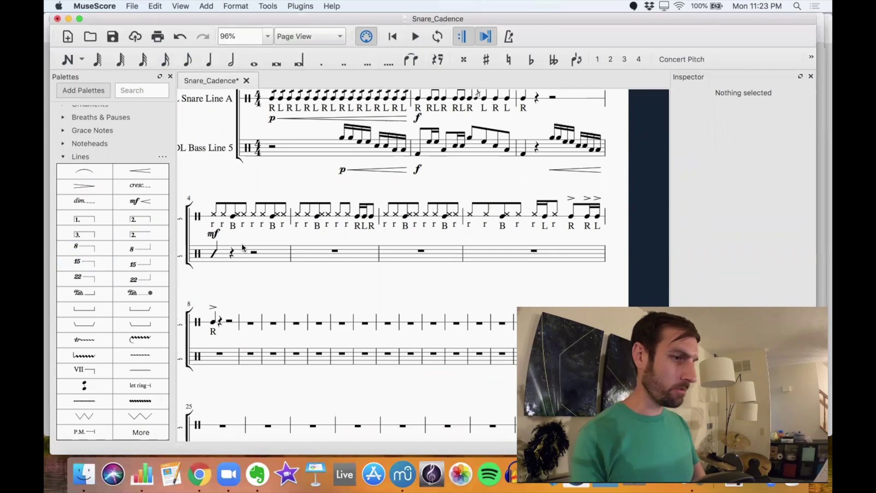
pyautogui.scroll(-1, 306, 259)
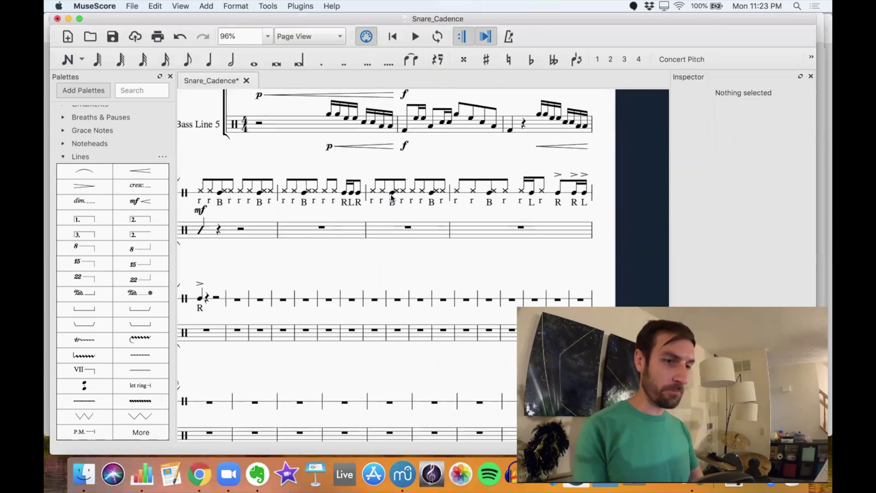
pyautogui.scroll(-1, 391, 194)
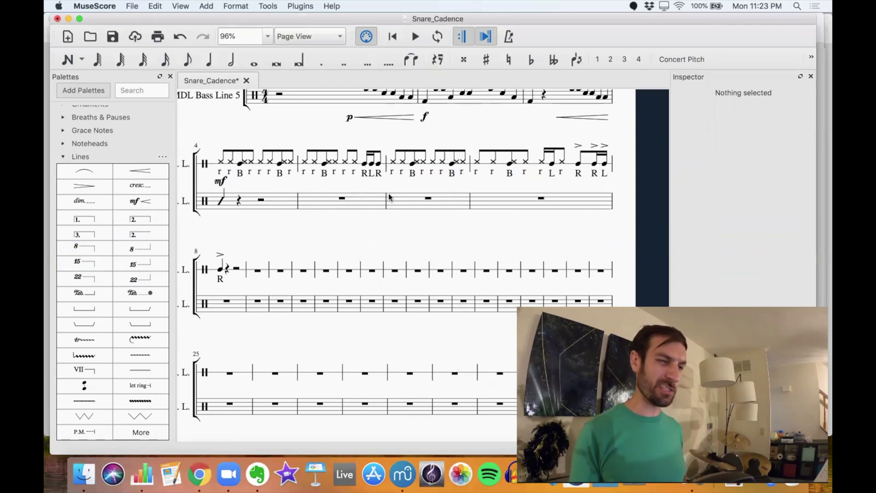
pyautogui.click(222, 201)
pyautogui.press('n')
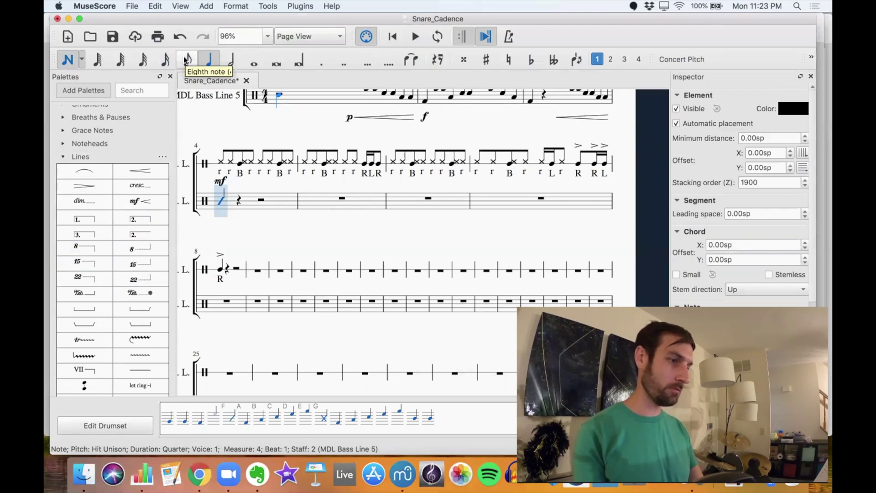
pyautogui.click(165, 61)
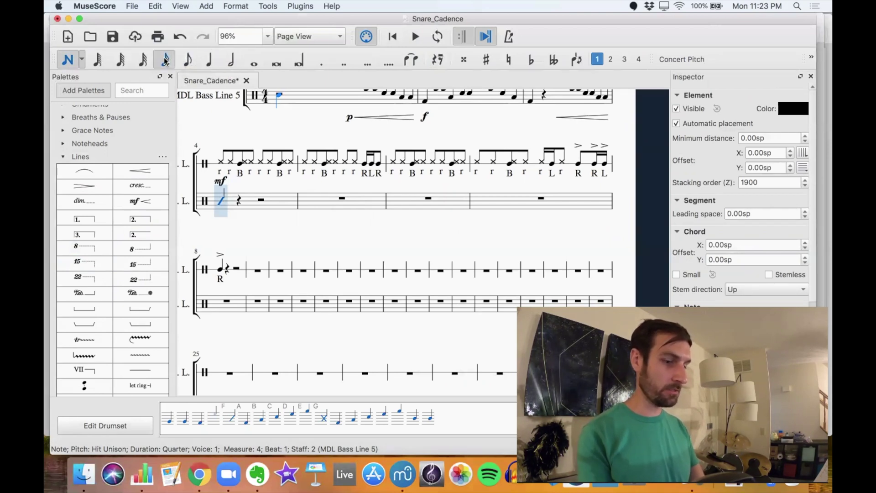
pyautogui.press('f')
pyautogui.press('f')
pyautogui.press('f')
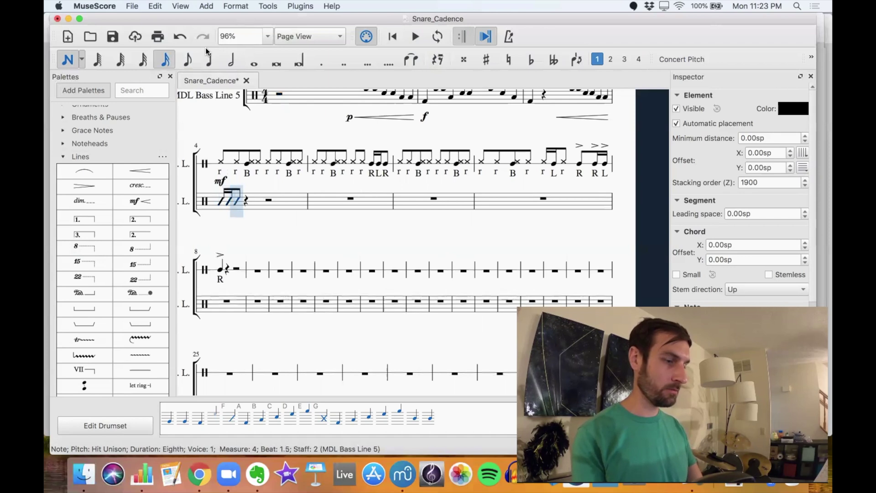
pyautogui.press('Right')
pyautogui.press('Right')
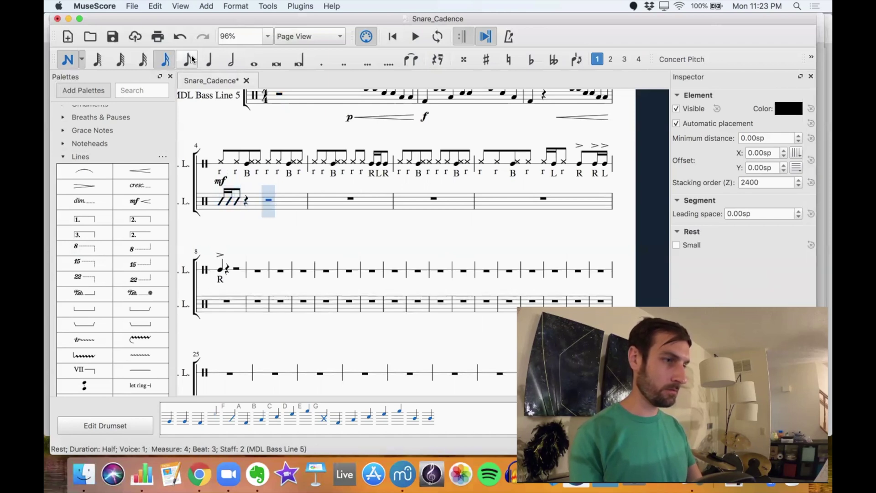
pyautogui.press('4')
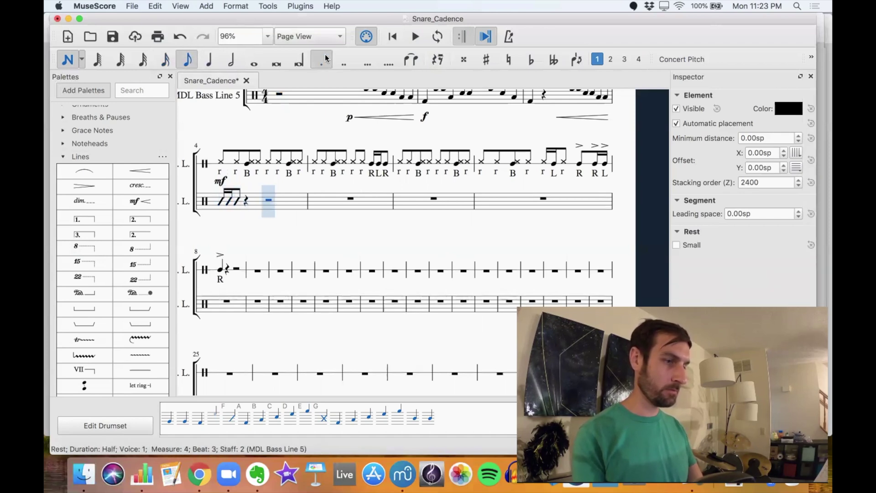
pyautogui.click(325, 57)
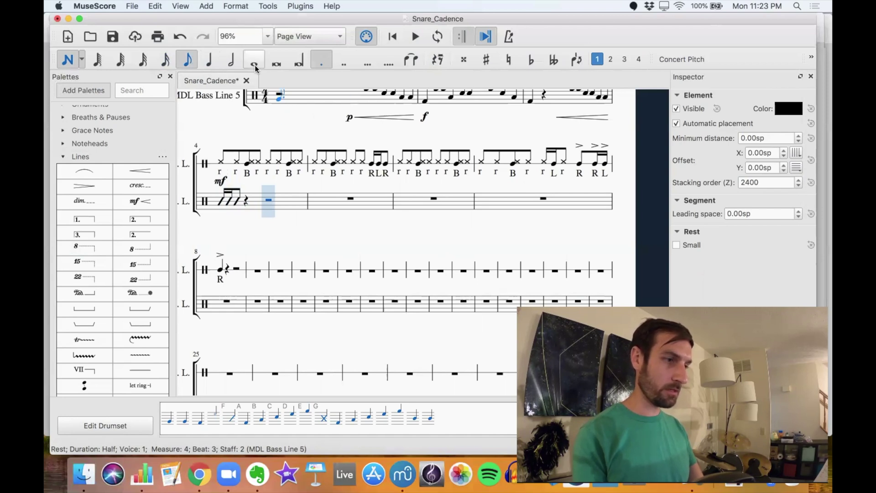
pyautogui.press('Escape')
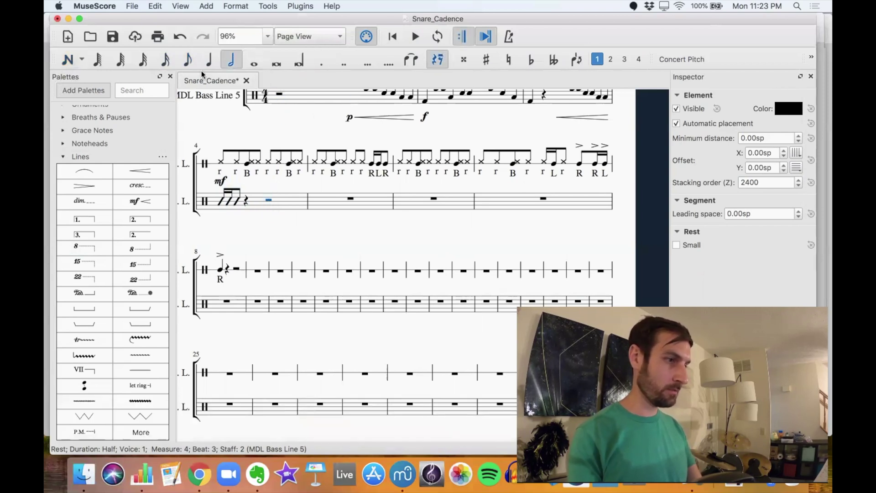
# On beat 3 of measure 4 in the bass line, enter an eighth rest followed by two dotted eighth Hit Unison slash notes
pyautogui.click(187, 60)
pyautogui.click(278, 201)
pyautogui.press('n')
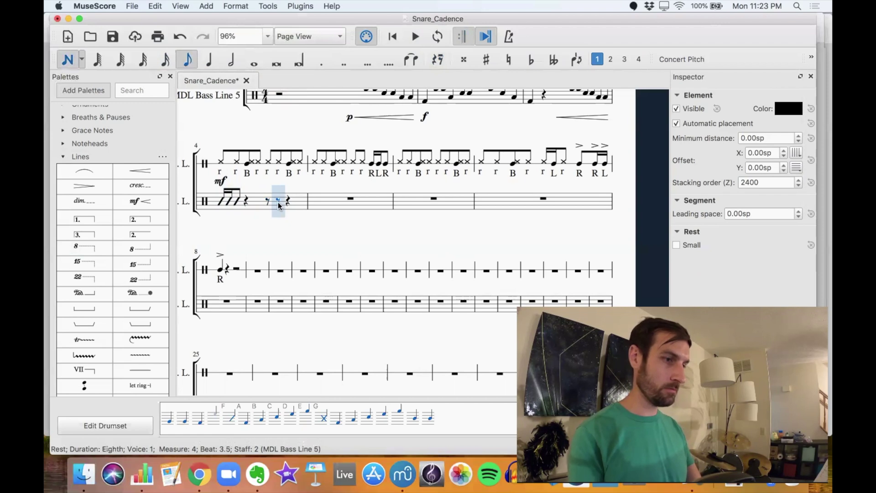
pyautogui.click(321, 62)
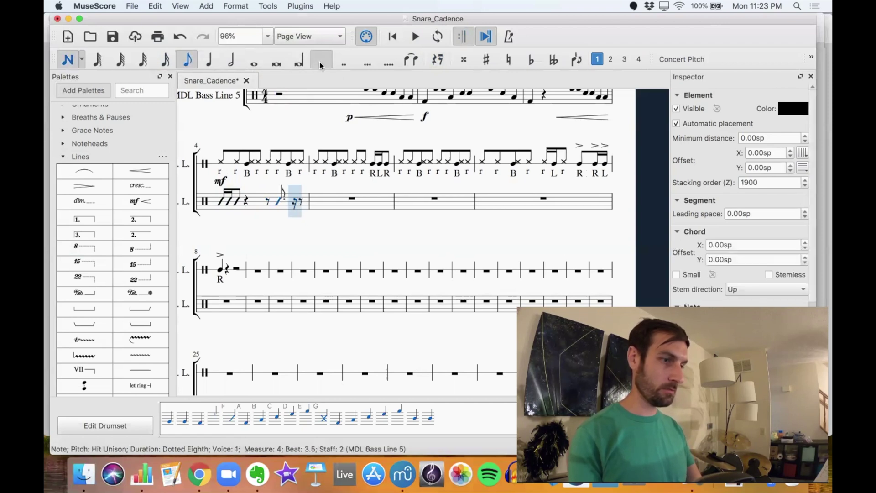
pyautogui.press('a')
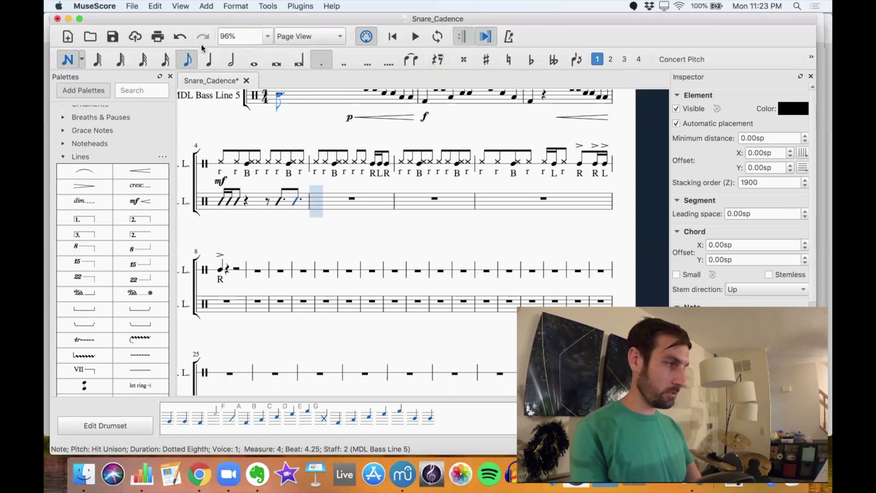
pyautogui.press('Escape')
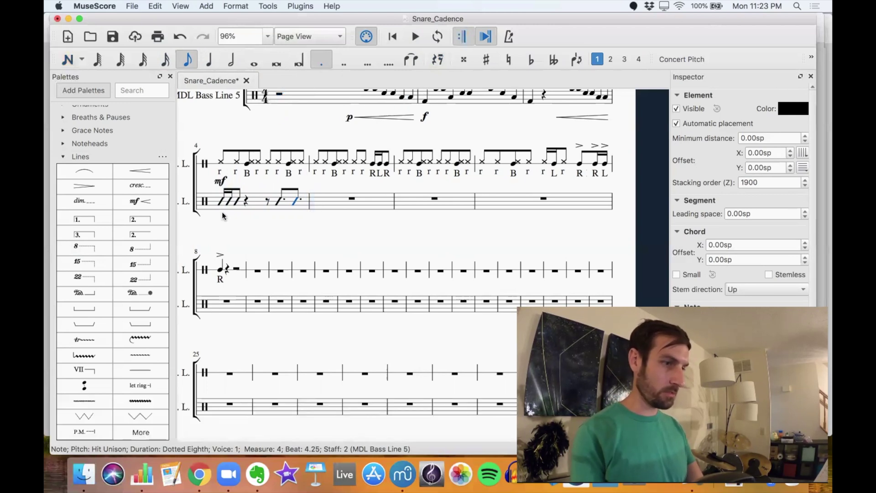
# Copy the bass line's slash figure and quarter rest from beats 1 and 2 of measure 4 to the start of measure 5
pyautogui.click(219, 202)
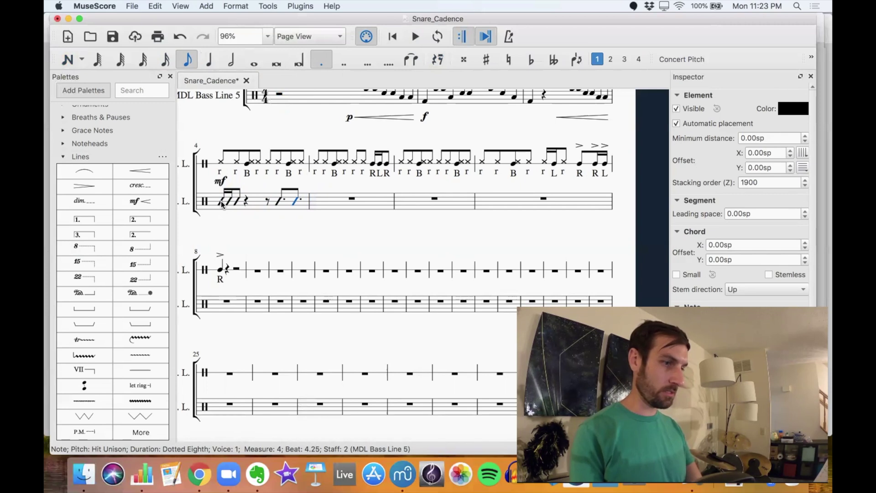
pyautogui.keyDown('shift'); pyautogui.click(245, 202); pyautogui.keyUp('shift')
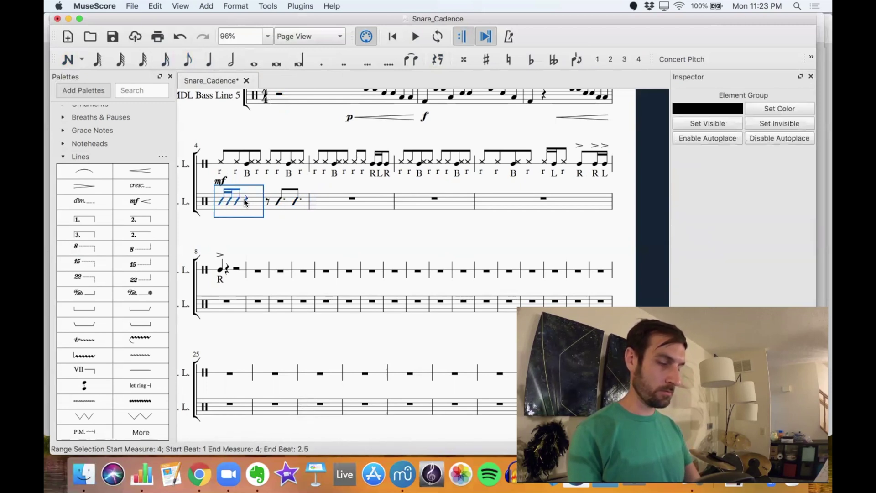
pyautogui.click(350, 210)
pyautogui.press('super+v')
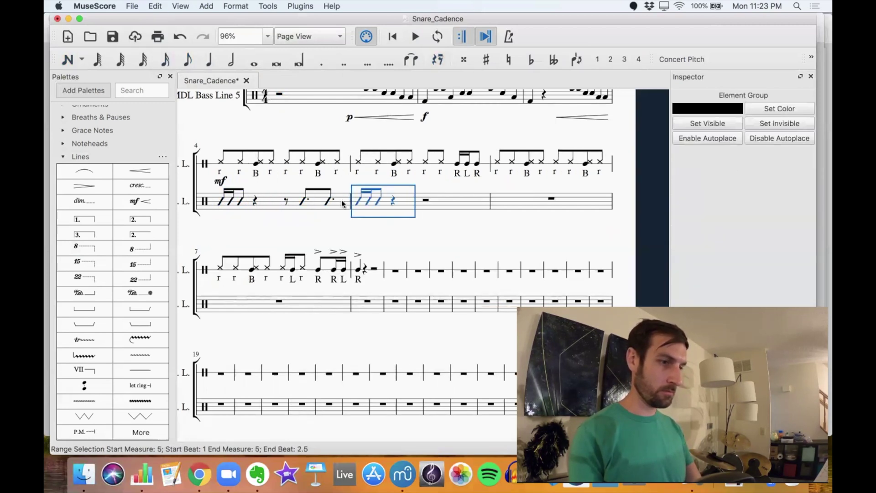
pyautogui.hotkey('shift', 'Right')
# Fill beat 2 of measure 5 in the bass line with a dotted eighth rest and a sixteenth Hit Unison slash note
pyautogui.click(392, 201)
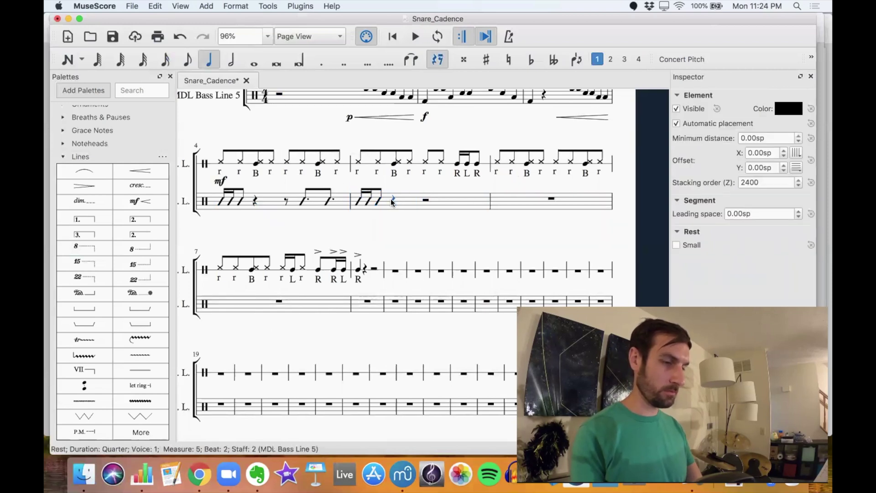
pyautogui.click(188, 59)
pyautogui.click(322, 61)
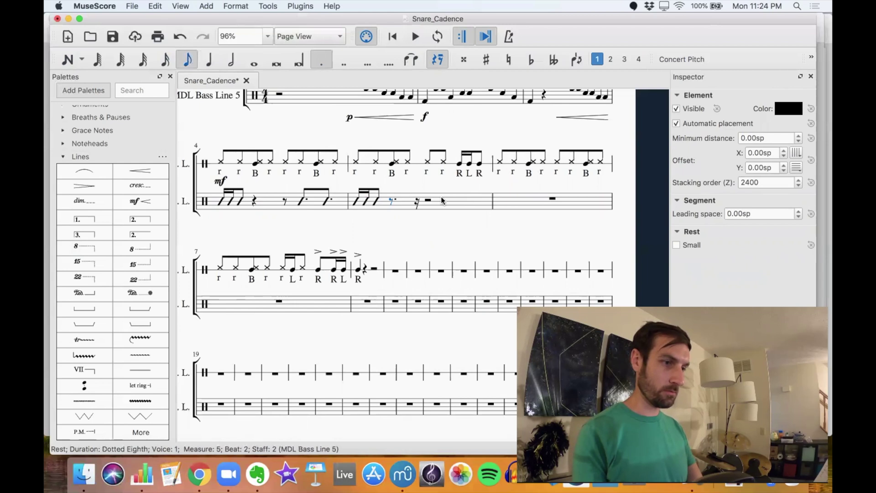
pyautogui.click(417, 201)
pyautogui.press('n')
pyautogui.click(416, 202)
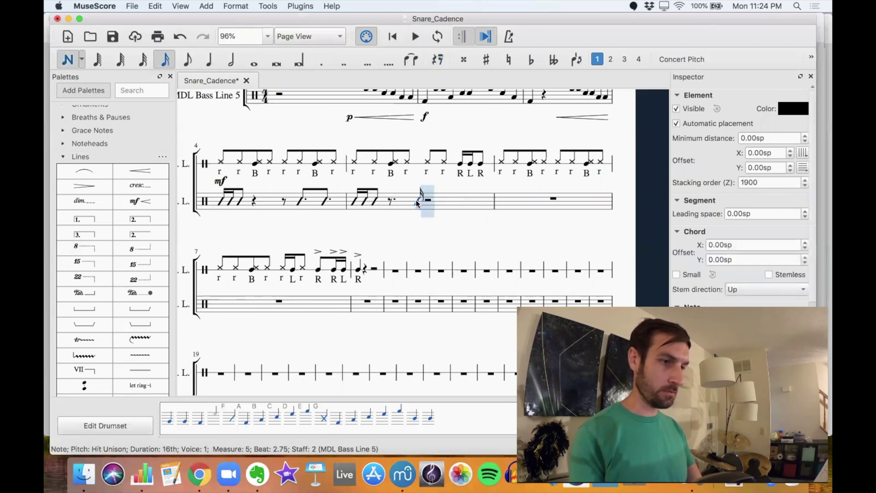
# On beat 3 of measure 5 in the bass line, enter a sixteenth rest followed by a sixteenth Hit Unison slash note
pyautogui.press('Right')
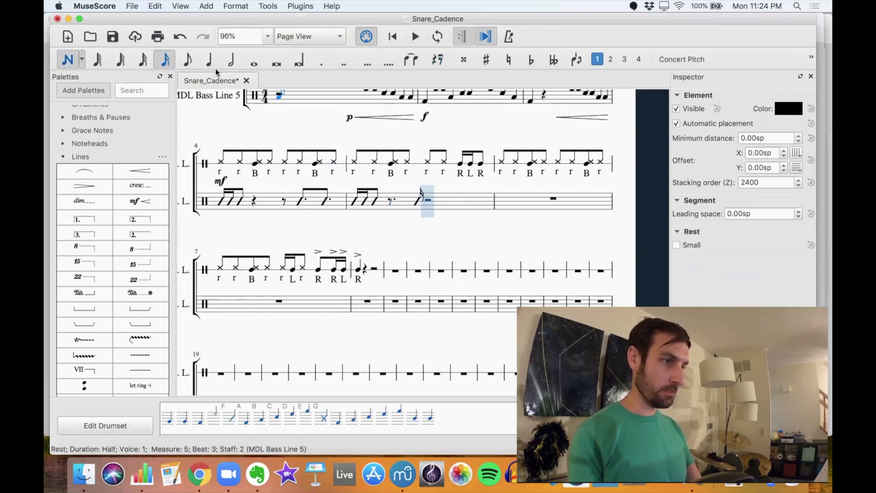
pyautogui.press('0')
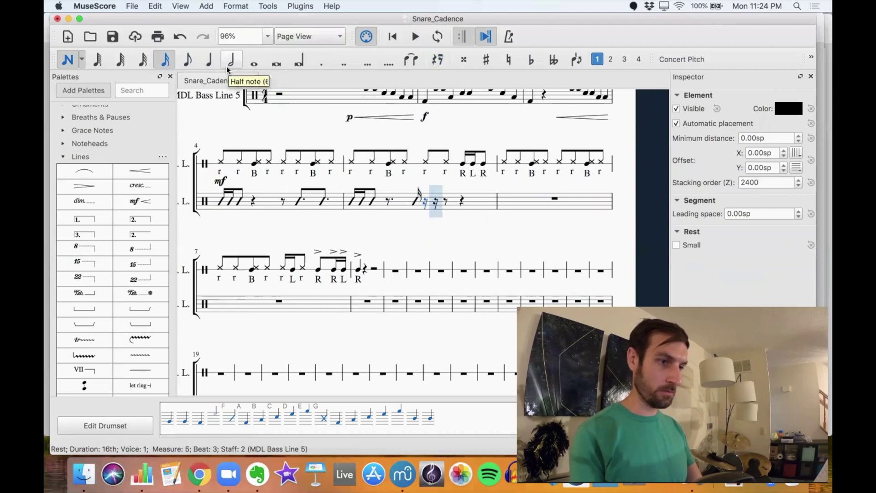
pyautogui.press('f')
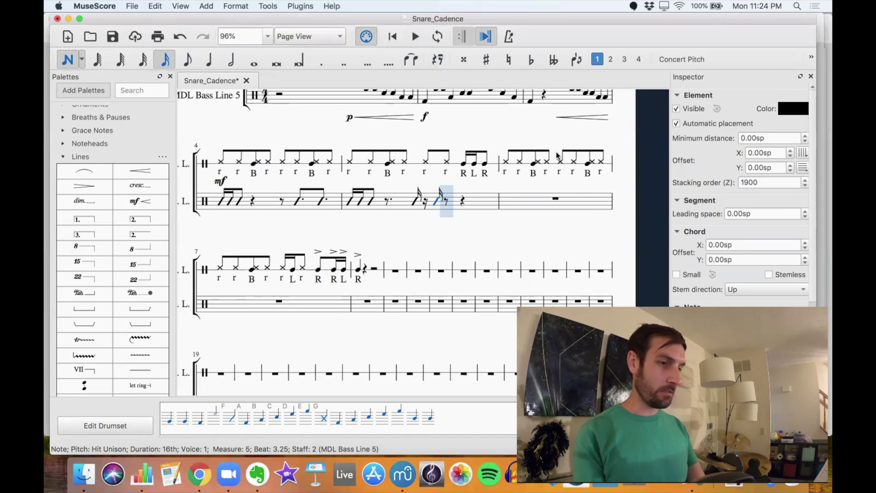
pyautogui.press('Escape')
# Enter two eighth Hit Unison slash notes on beat 4 of measure 5 in the bass line
pyautogui.click(461, 199)
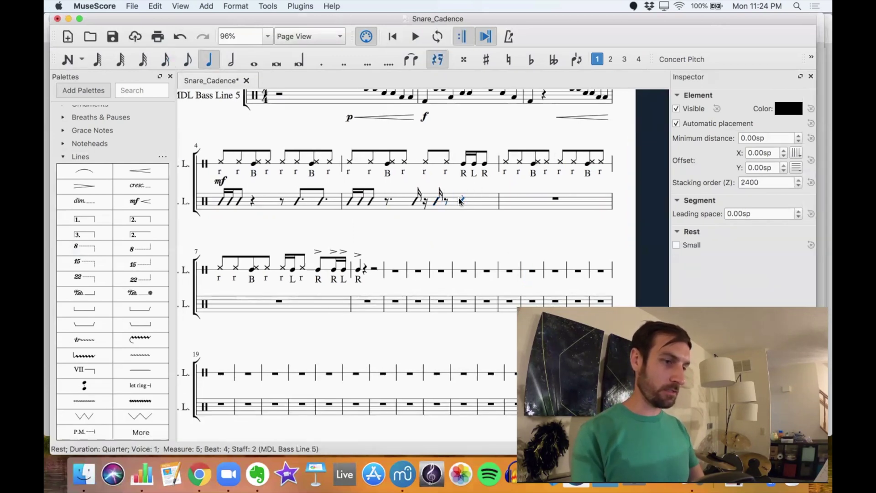
pyautogui.press('n')
pyautogui.press('4')
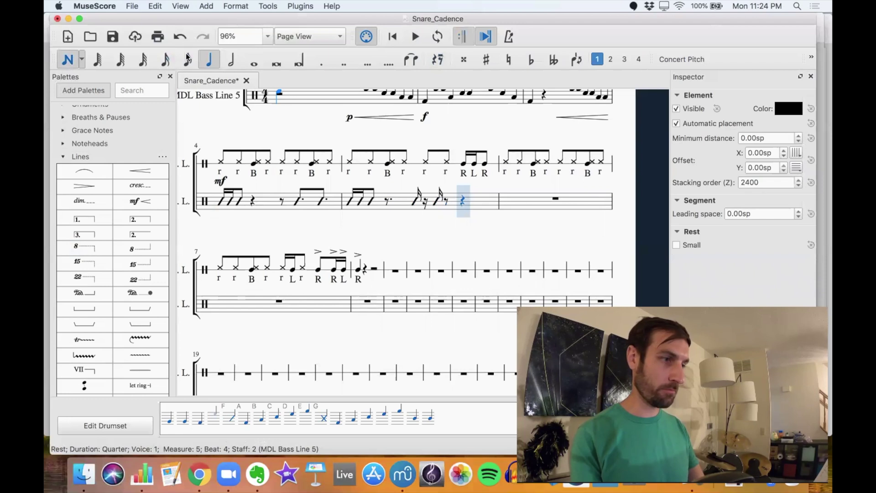
pyautogui.press('f')
pyautogui.press('f')
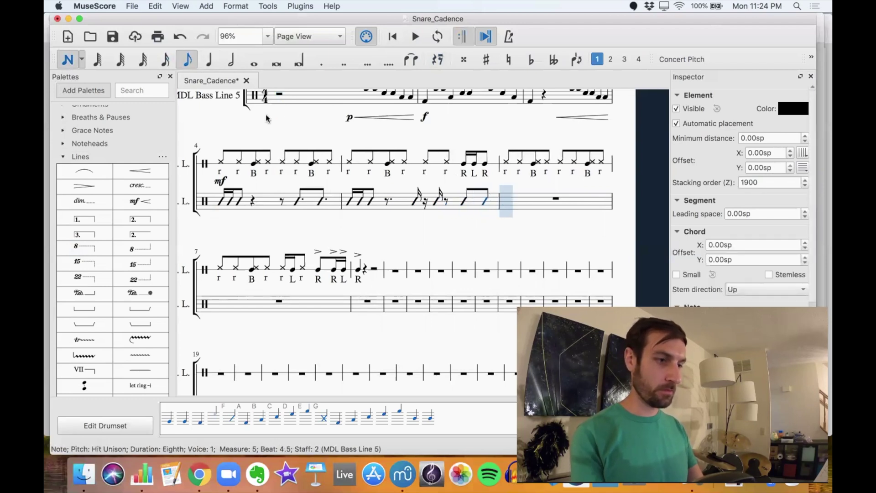
pyautogui.press('Escape')
# Copy measures 4 and 5 of the bass line to measures 6 and 7
pyautogui.click(222, 200)
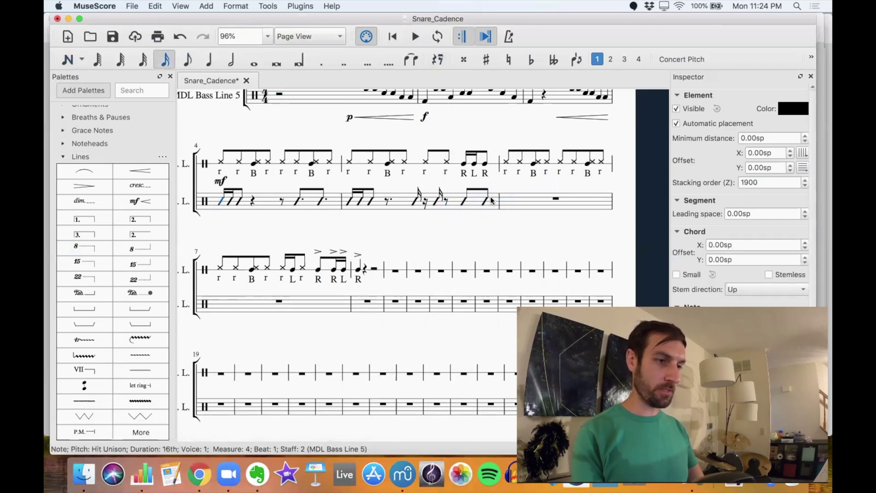
pyautogui.keyDown('shift'); pyautogui.click(485, 201); pyautogui.keyUp('shift')
pyautogui.click(531, 204)
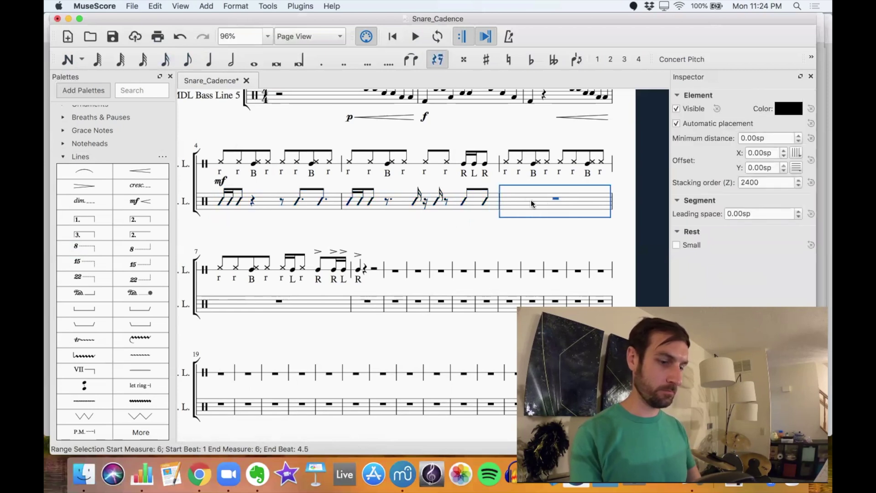
pyautogui.press('super+v')
# Enter a quarter Hit Unison slash note on beat 1 of measure 8 in the bass line
pyautogui.click(221, 202)
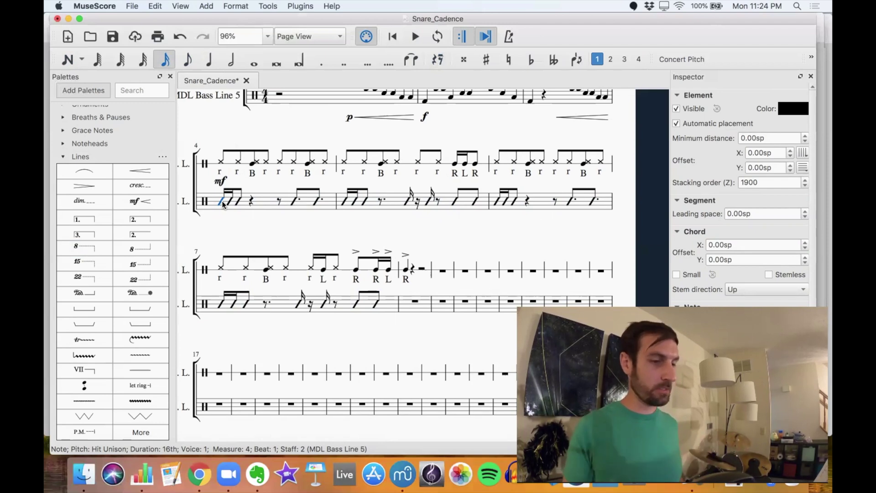
pyautogui.click(424, 308)
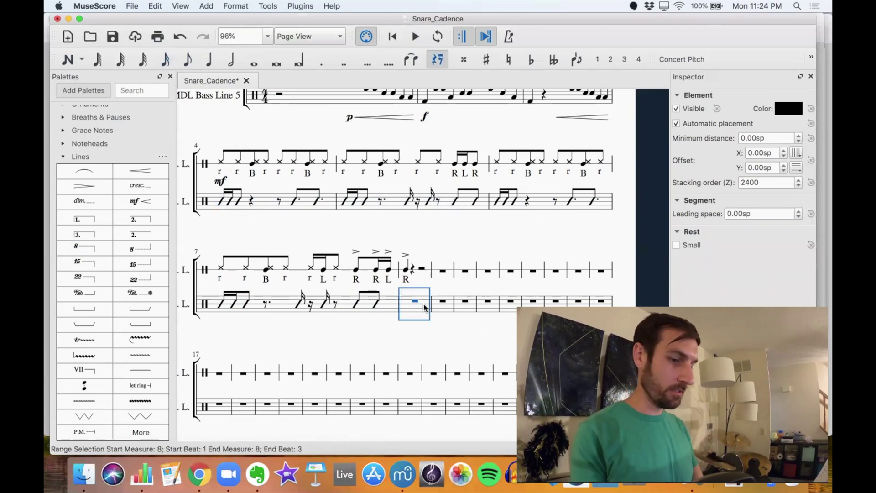
pyautogui.press('n')
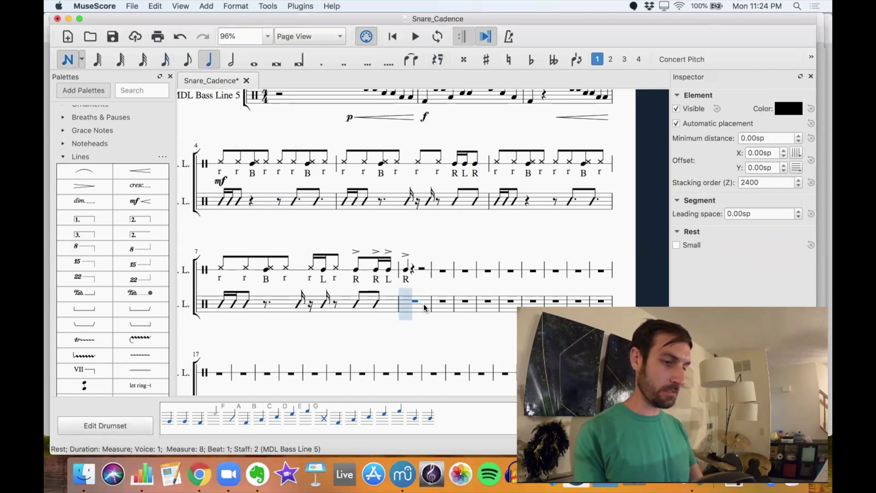
pyautogui.click(424, 307)
pyautogui.press('Escape')
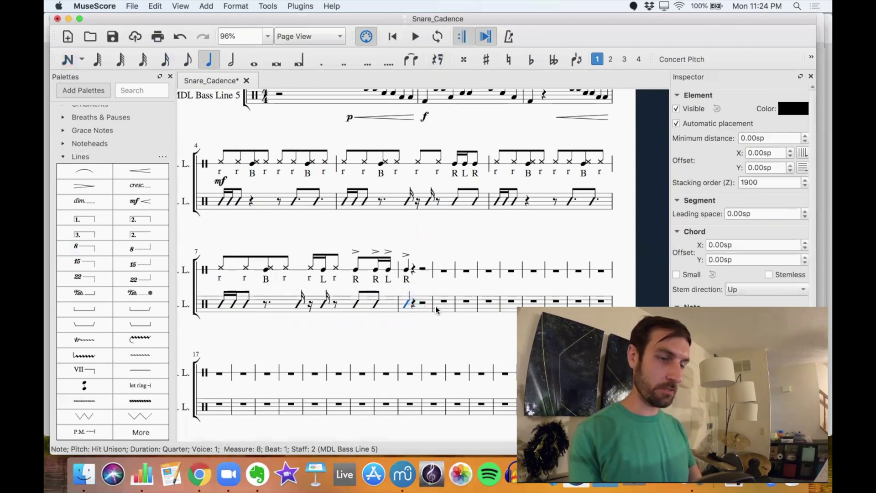
# Replace the dotted eighth rest on beat 2 of measure 5 in the bass line with a Rim Unison note
pyautogui.scroll(2, 435, 309)
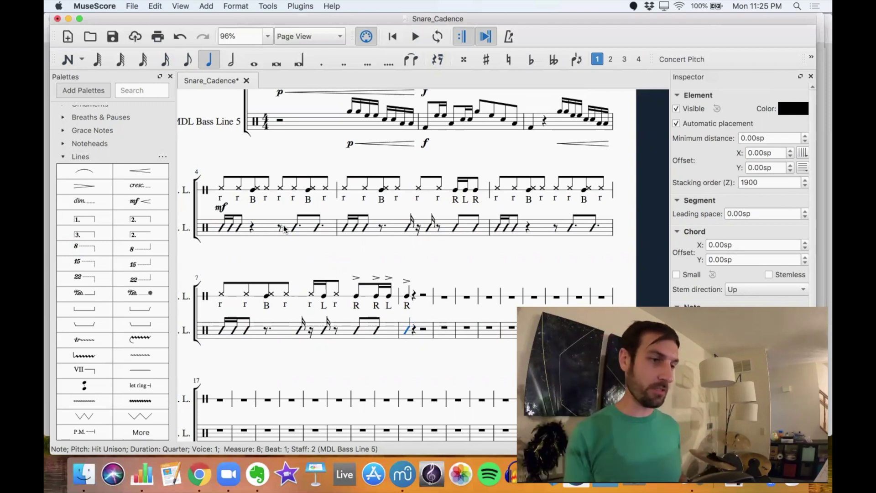
pyautogui.click(380, 228)
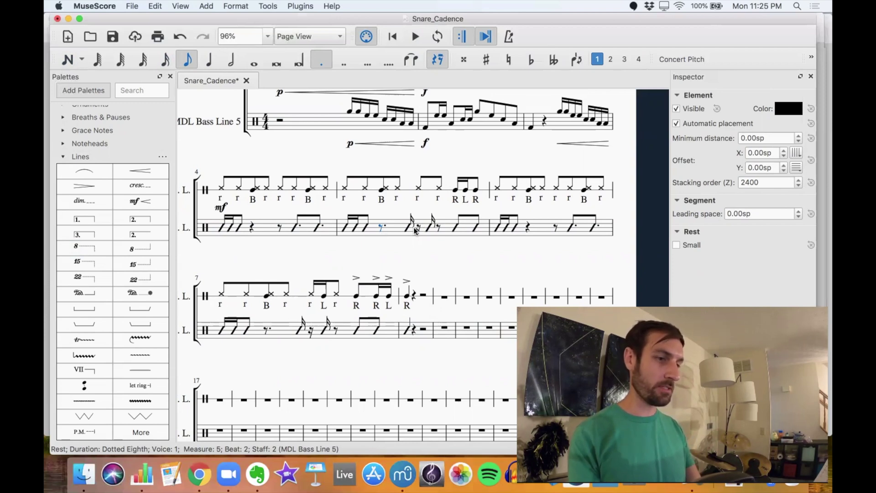
pyautogui.press('n')
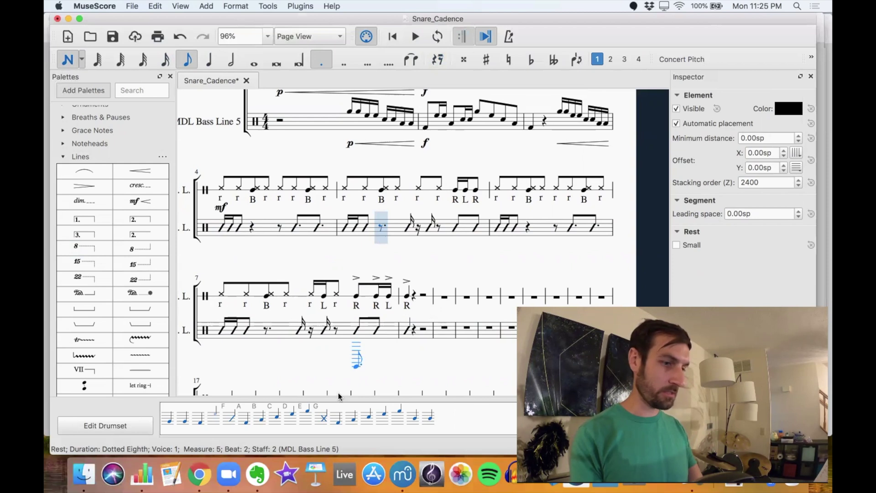
pyautogui.click(322, 421)
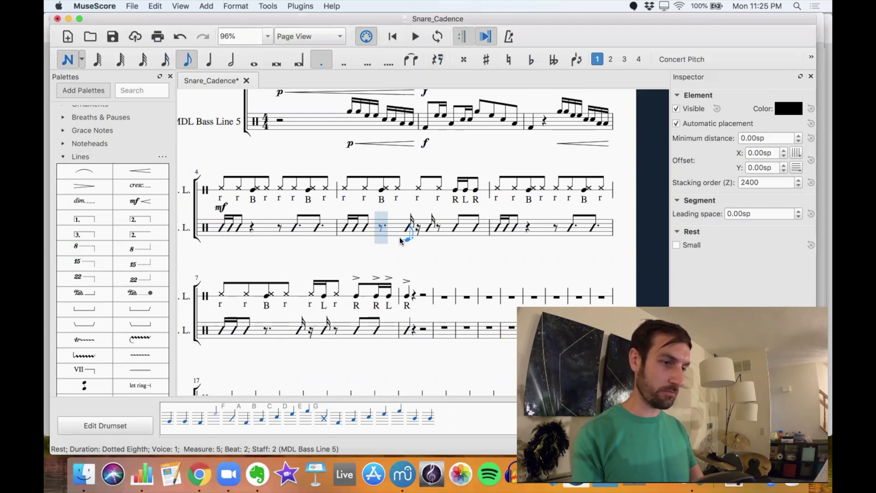
pyautogui.press('g')
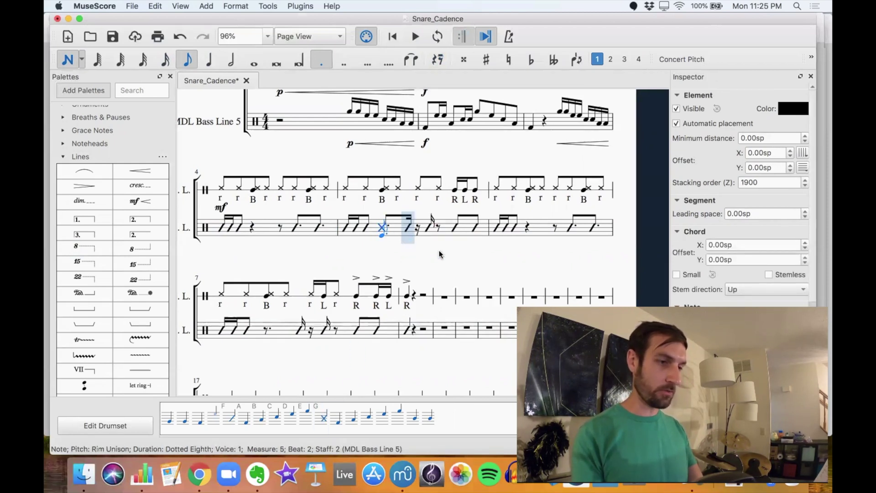
# Replace the sixteenth rest on beat 3 of measure 5 in the bass line with a sixteenth Rim Unison note
pyautogui.press('g')
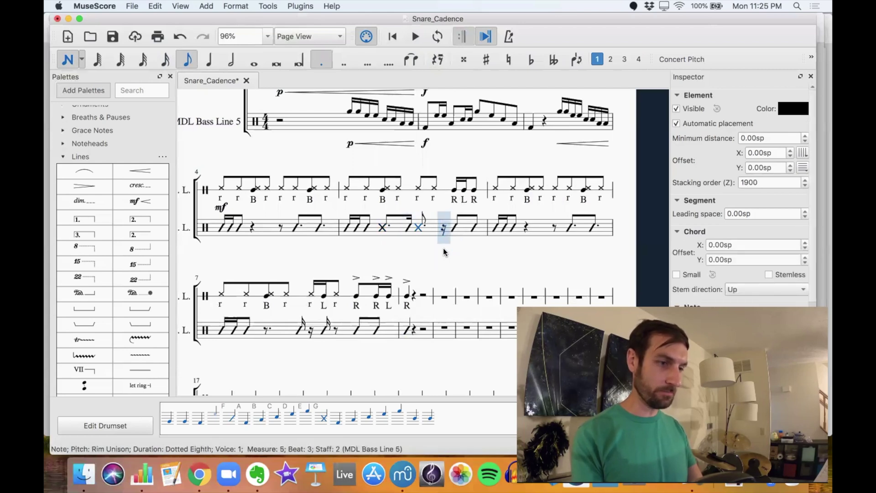
pyautogui.press('super+z')
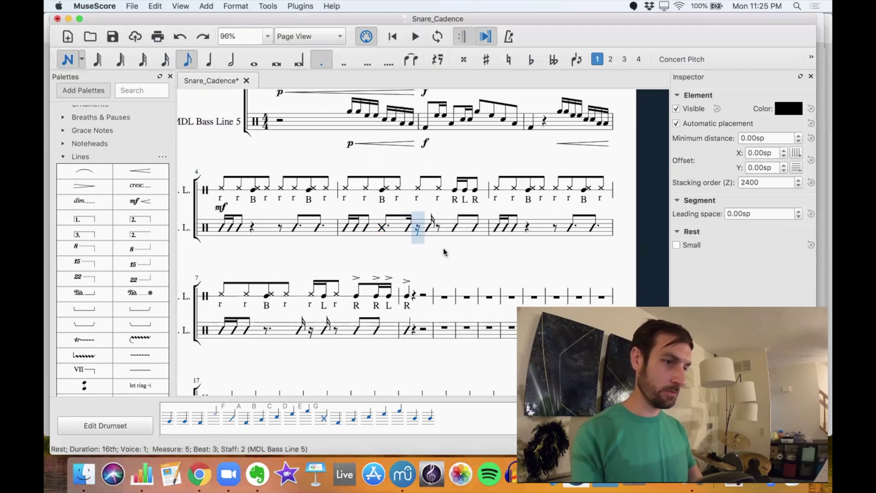
pyautogui.click(166, 61)
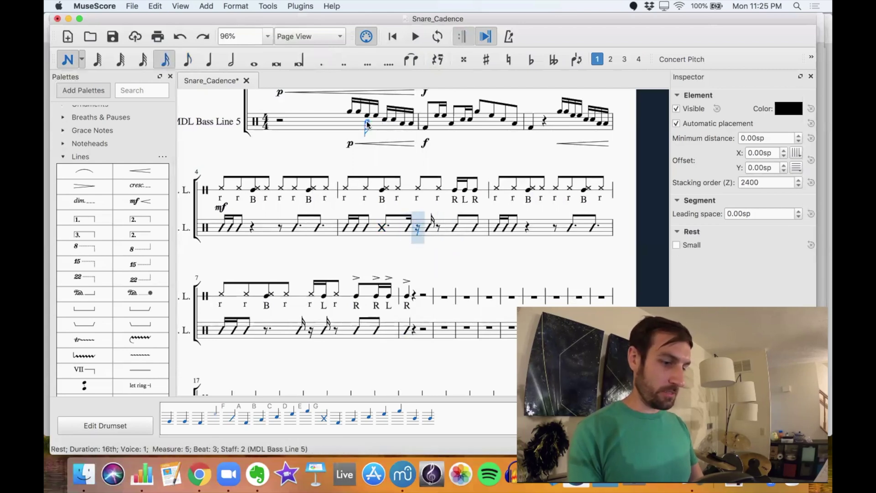
pyautogui.press('g')
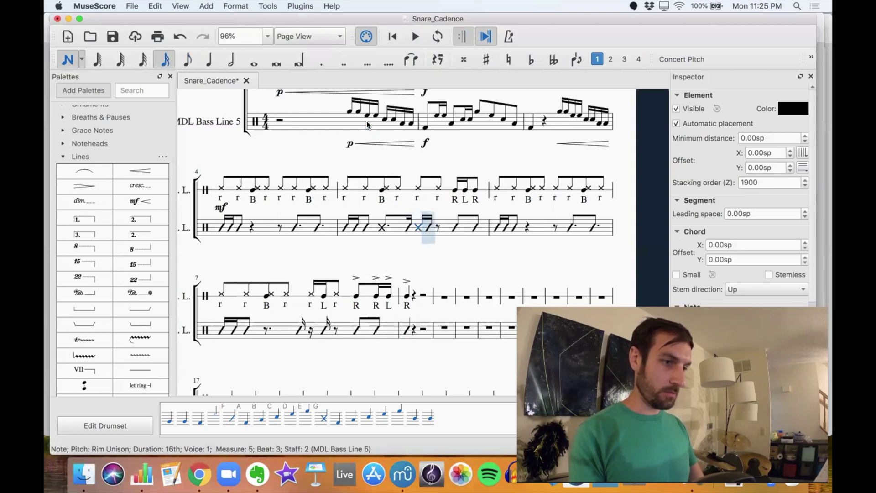
# Copy the bass line's measure 5 notes, including the rim notes, over measure 7
pyautogui.press('Escape')
pyautogui.click(345, 228)
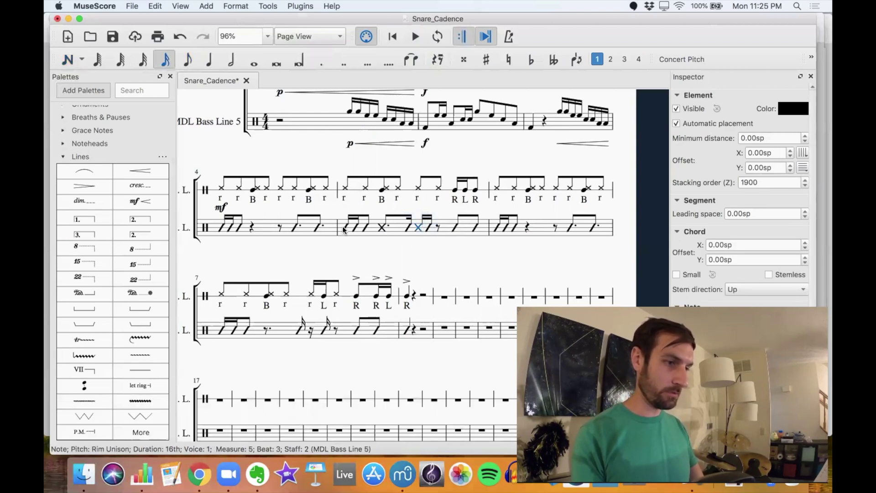
pyautogui.keyDown('shift'); pyautogui.click(478, 227); pyautogui.keyUp('shift')
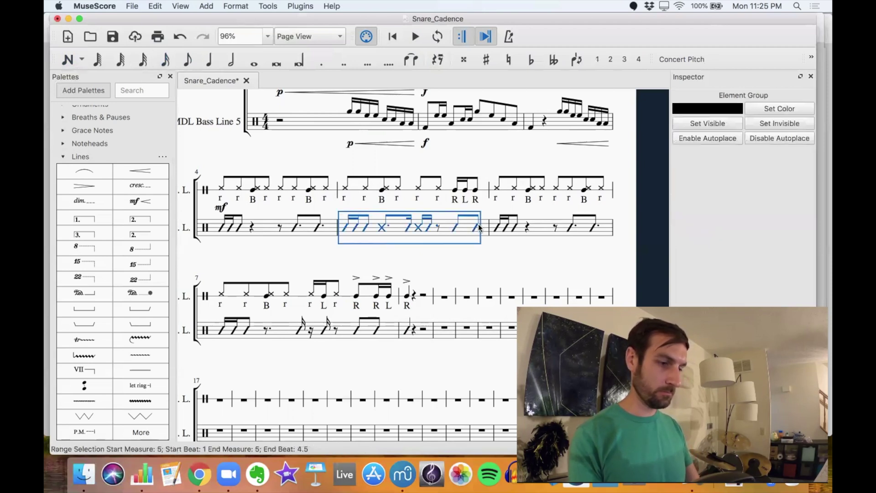
pyautogui.click(221, 331)
pyautogui.keyDown('shift'); pyautogui.click(300, 340); pyautogui.keyUp('shift')
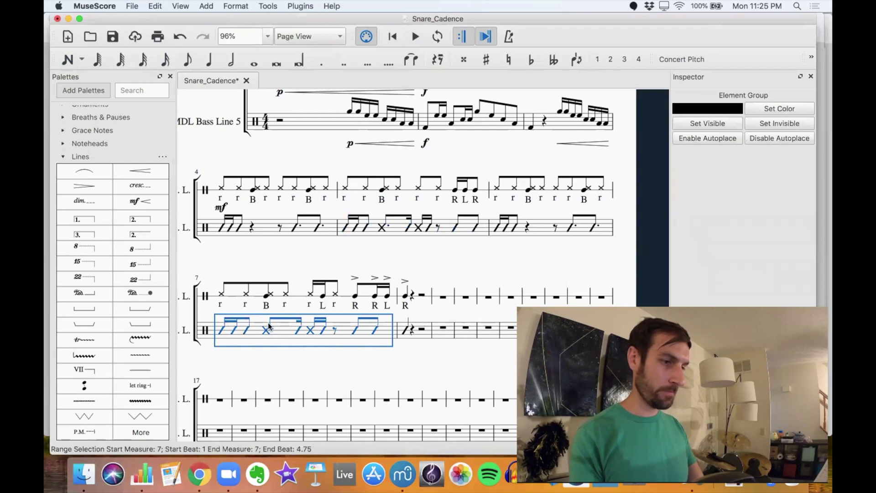
# Add an ff dynamic to the first bass line note of measure 4
pyautogui.scroll(3, 260, 254)
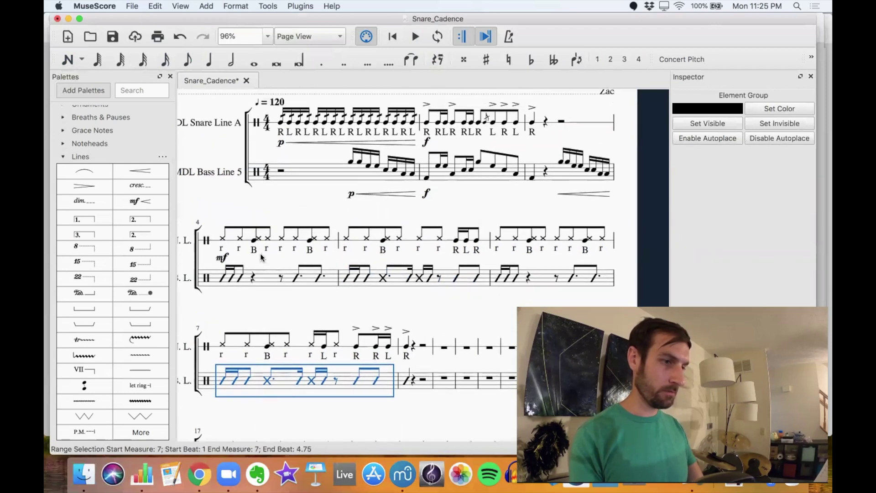
pyautogui.click(223, 278)
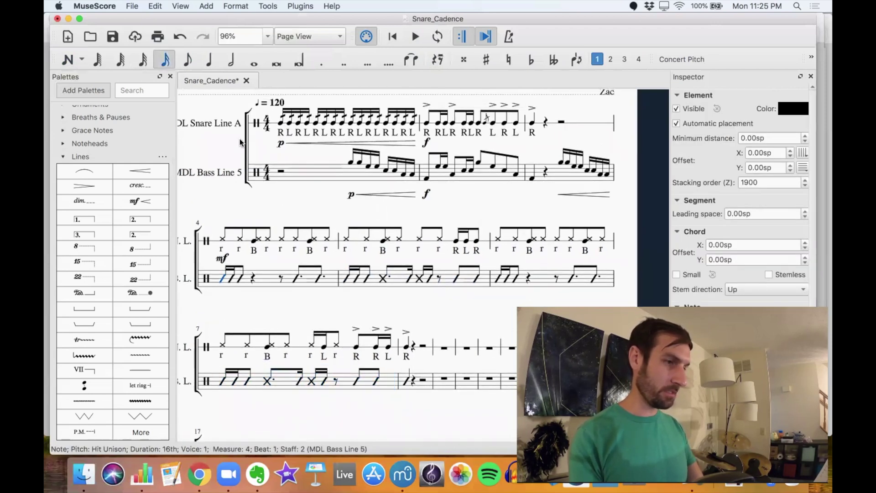
pyautogui.click(62, 157)
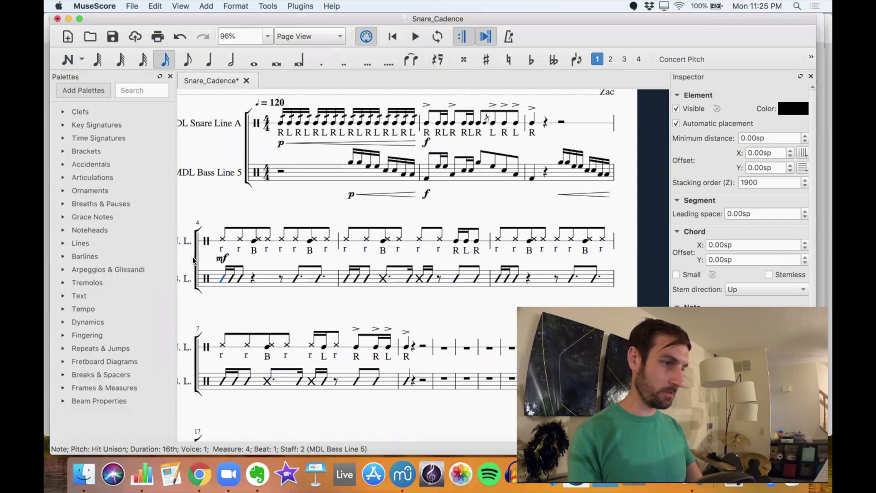
pyautogui.click(62, 322)
pyautogui.scroll(-1, 105, 354)
pyautogui.click(126, 324)
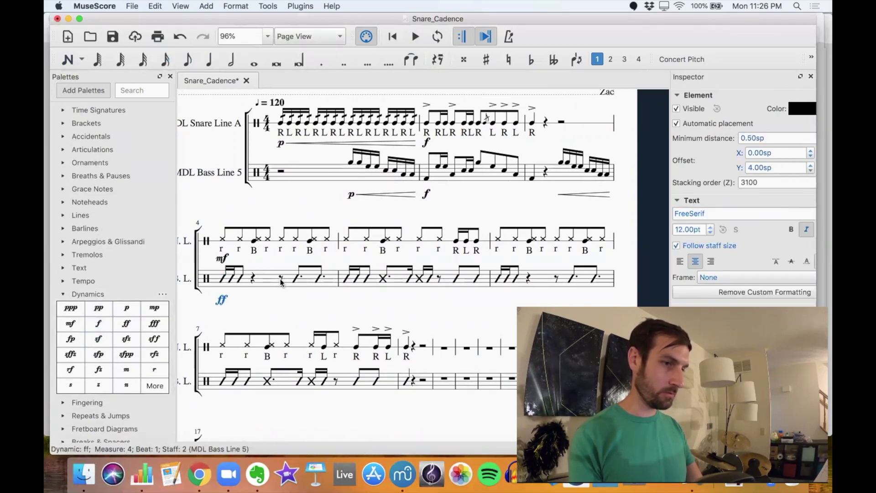
# Play the score from the start of measure 4 to hear the bass line with the snare part, and stop at measure 8
pyautogui.click(222, 239)
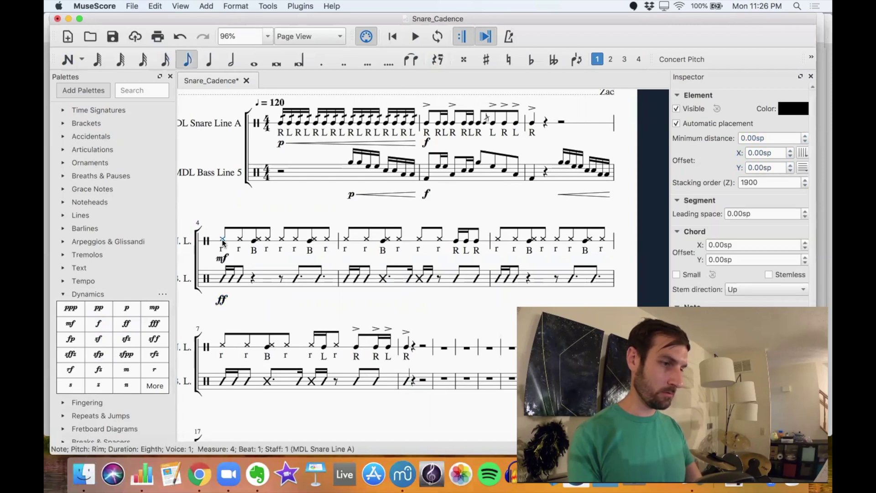
pyautogui.press('space')
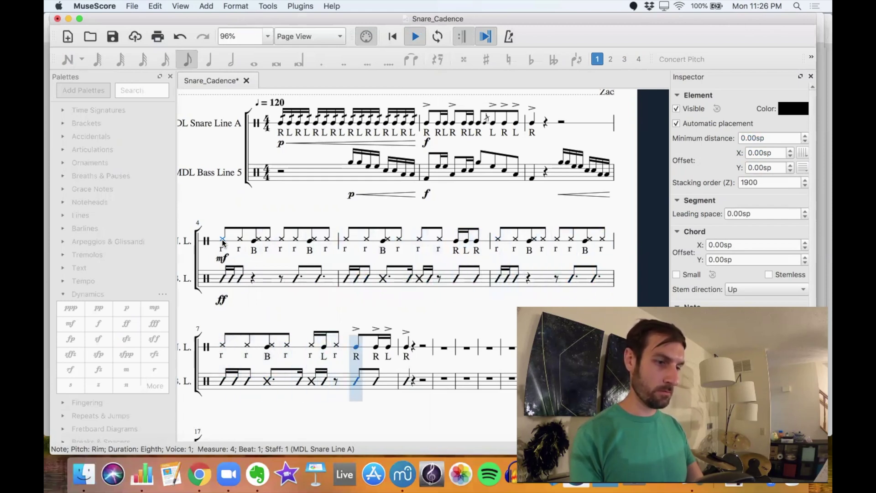
pyautogui.press('space')
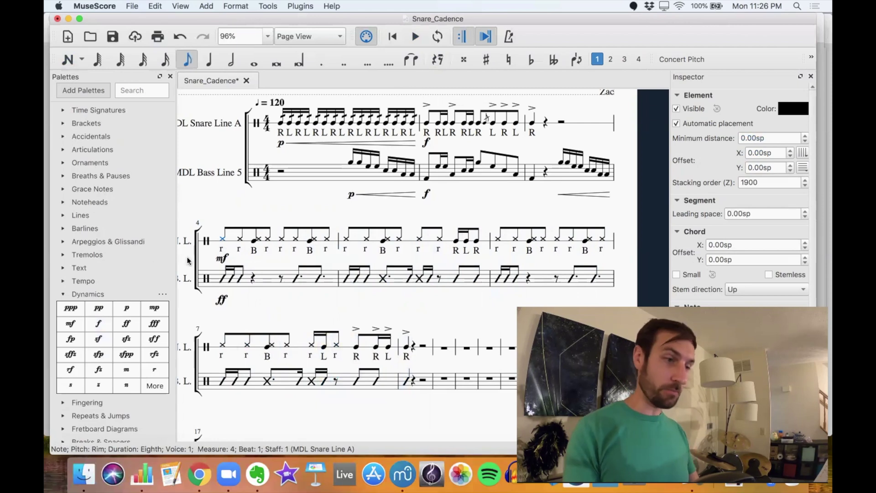
# Add Sticking text R L R R R to the bass line notes of measure 4
pyautogui.click(223, 280)
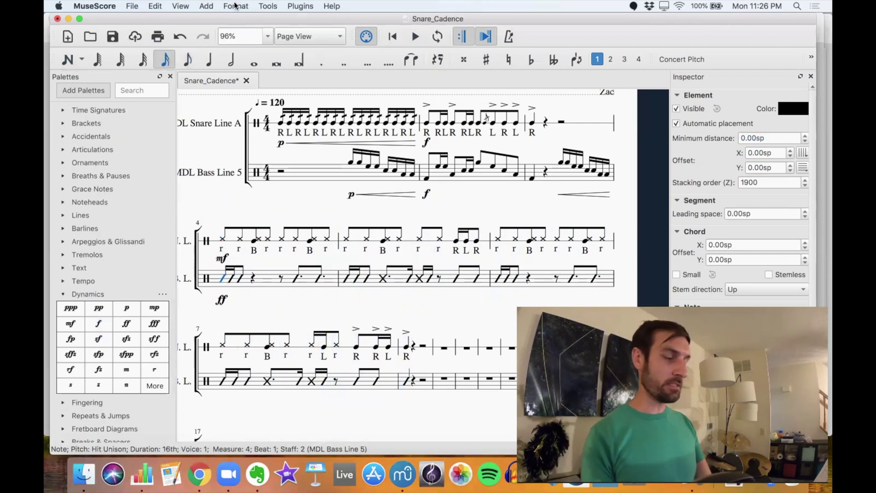
pyautogui.click(206, 5)
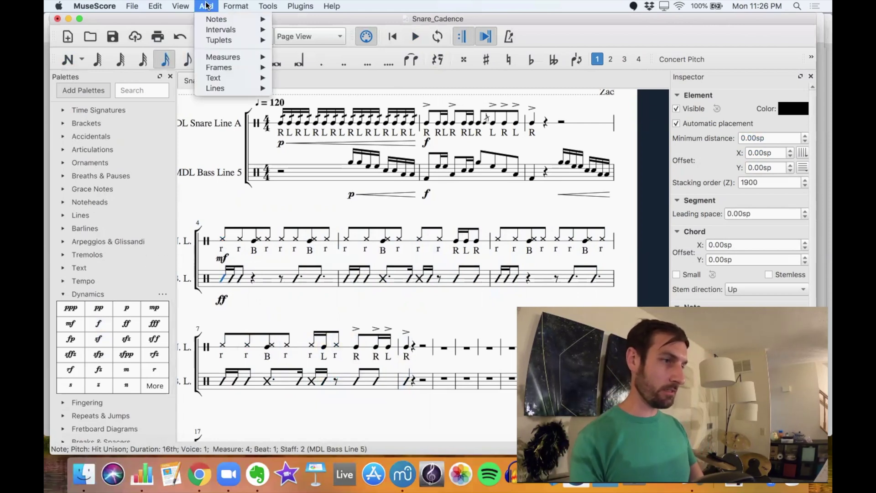
pyautogui.moveTo(177, 5)
pyautogui.moveTo(206, 5)
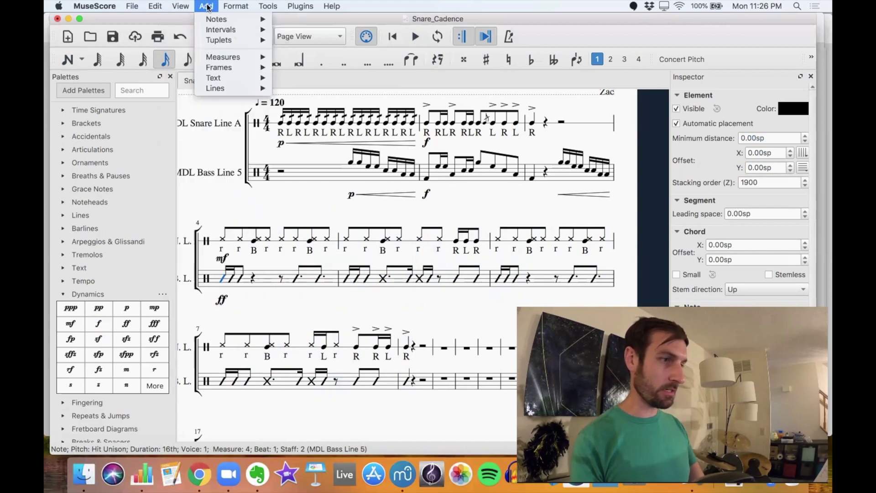
pyautogui.moveTo(213, 75)
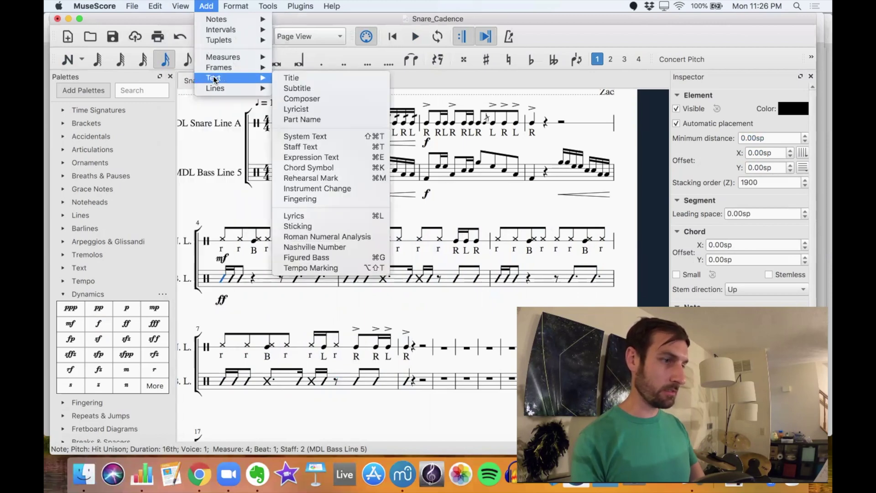
pyautogui.click(320, 227)
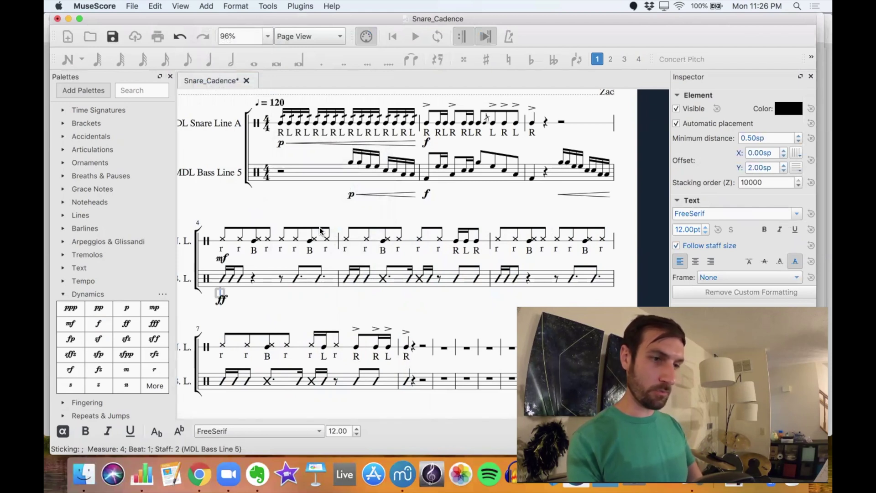
pyautogui.write('R L')
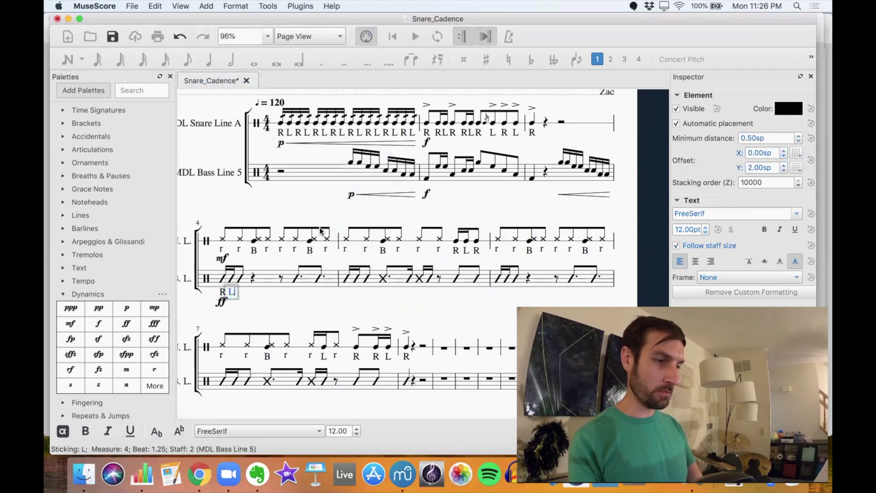
pyautogui.write(' R R R ')
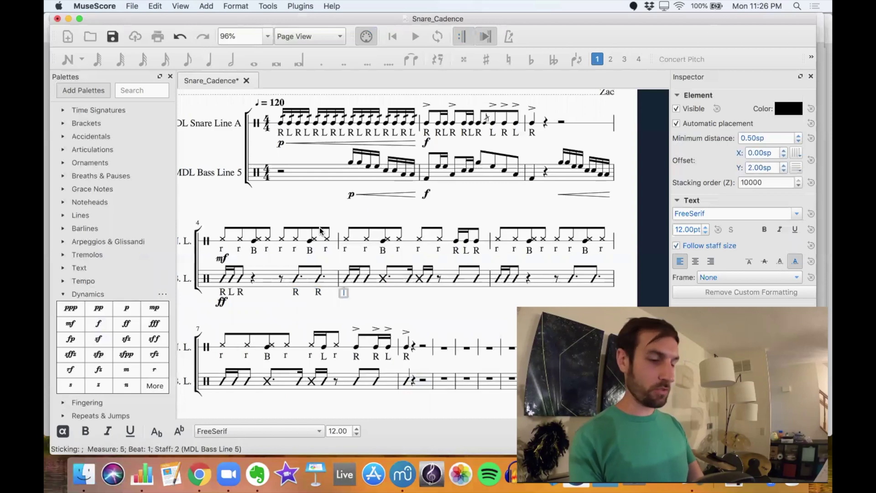
# Continue the bass line sticking with RLRRLRLRL in measures 5 and 7, RLRRR in measure 6, and R in measure 8
pyautogui.write('R L R ')
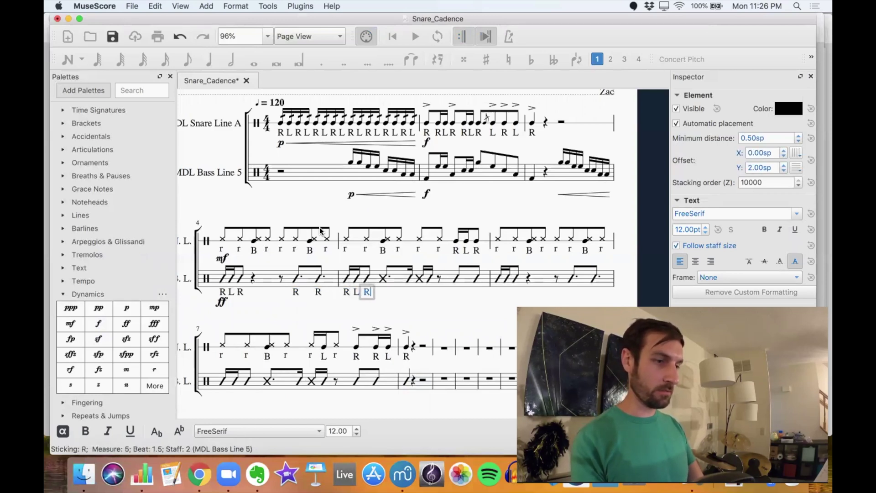
pyautogui.write('R L R L R L')
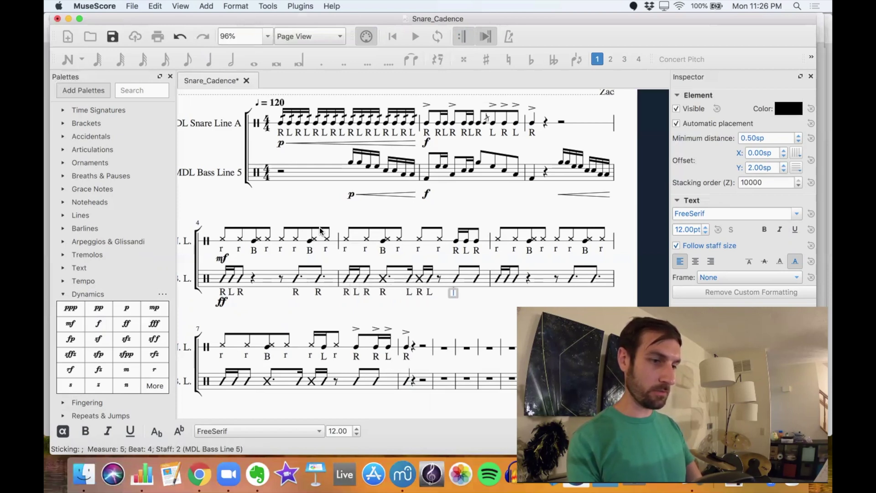
pyautogui.write(' R L')
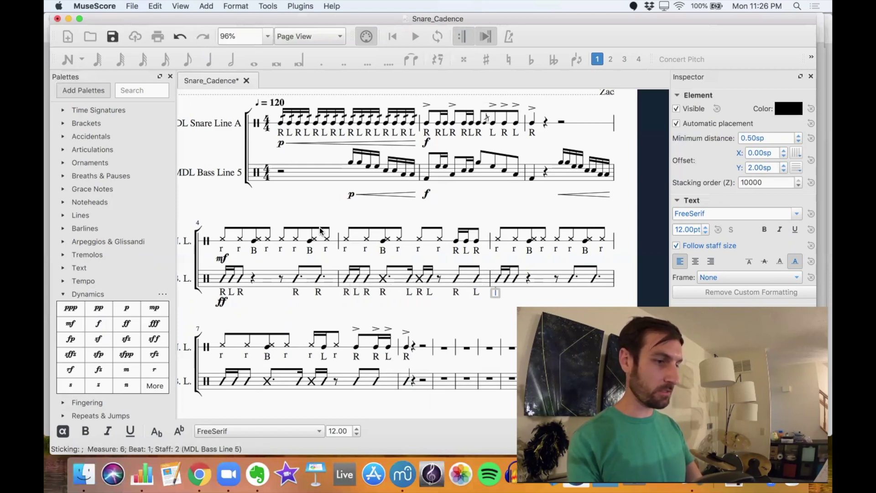
pyautogui.write(' R R R R L R R L R L R L R')
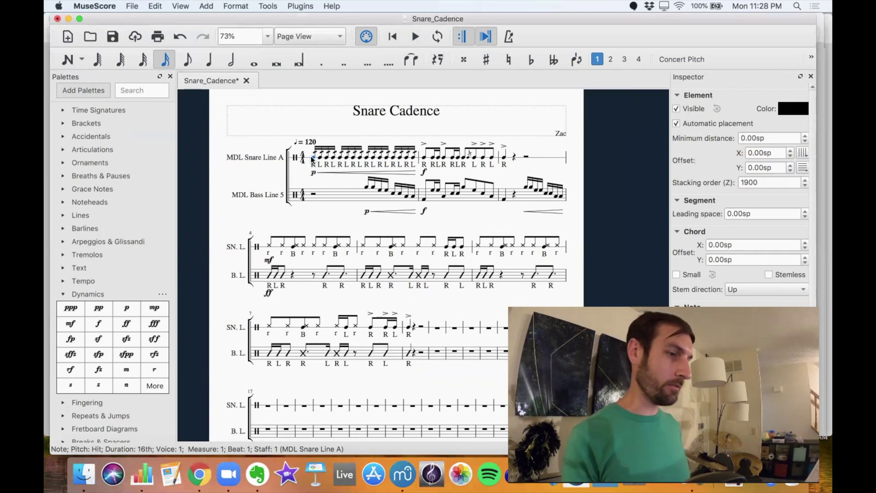
# Play the whole cadence from measure 1 through measure 8 to review both parts together
pyautogui.press('space')
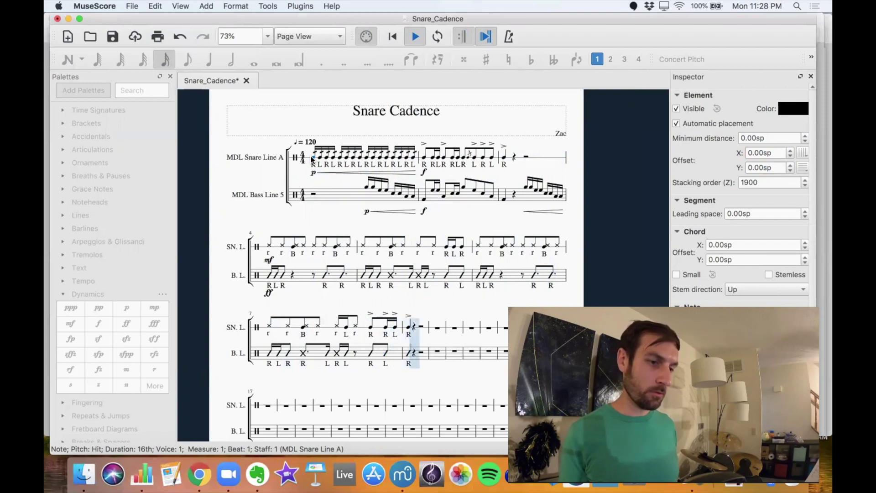
pyautogui.press('space')
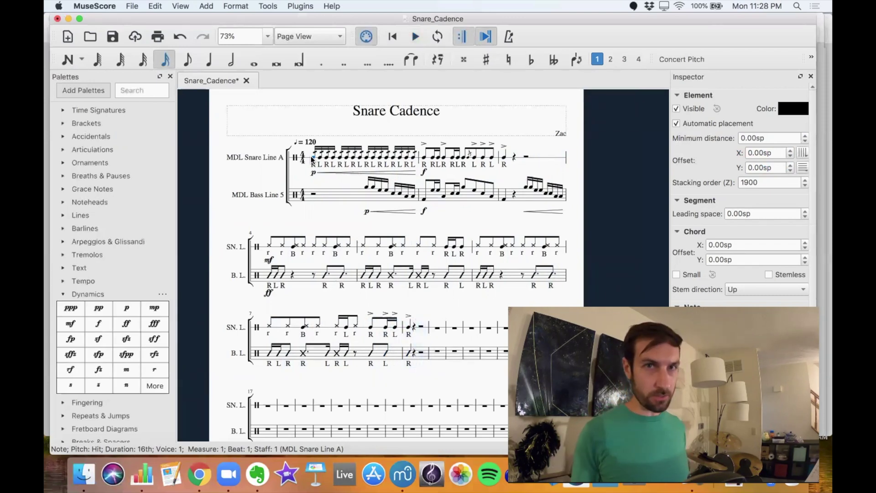